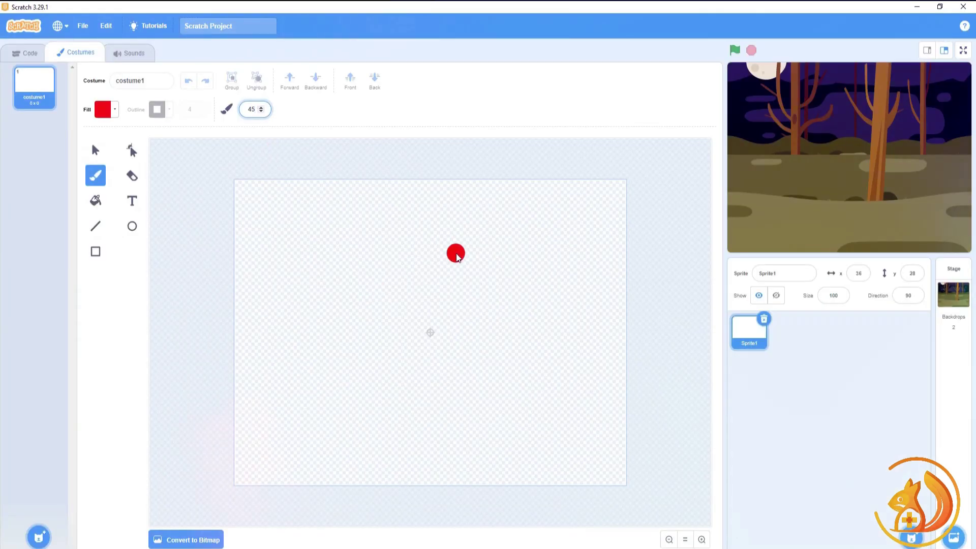
# Paint a solid curved red helmet crest on the empty costume with a size 45 brush
pyautogui.moveTo(456, 255); pyautogui.dragTo(390, 283)
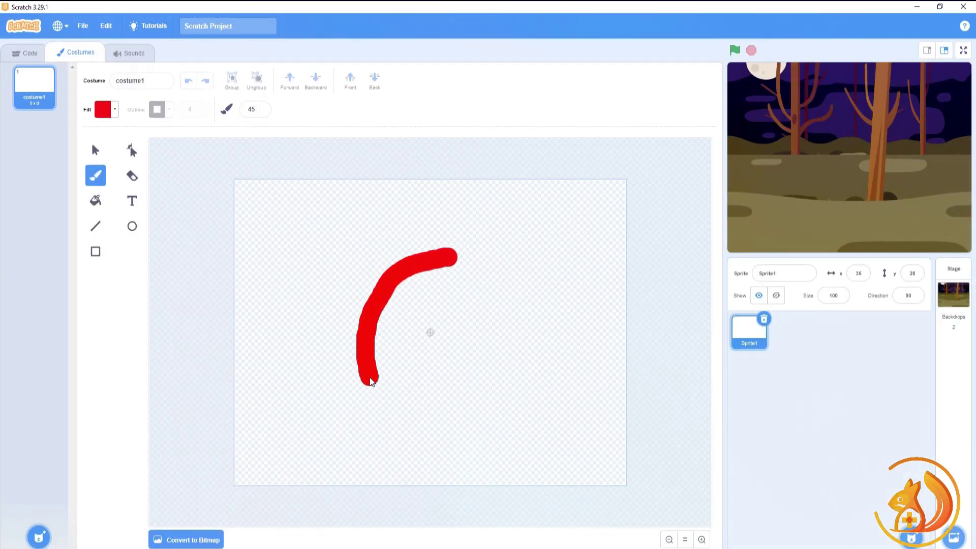
pyautogui.moveTo(370, 382); pyautogui.dragTo(367, 391)
pyautogui.moveTo(449, 256); pyautogui.dragTo(445, 216)
pyautogui.moveTo(364, 401); pyautogui.dragTo(323, 372)
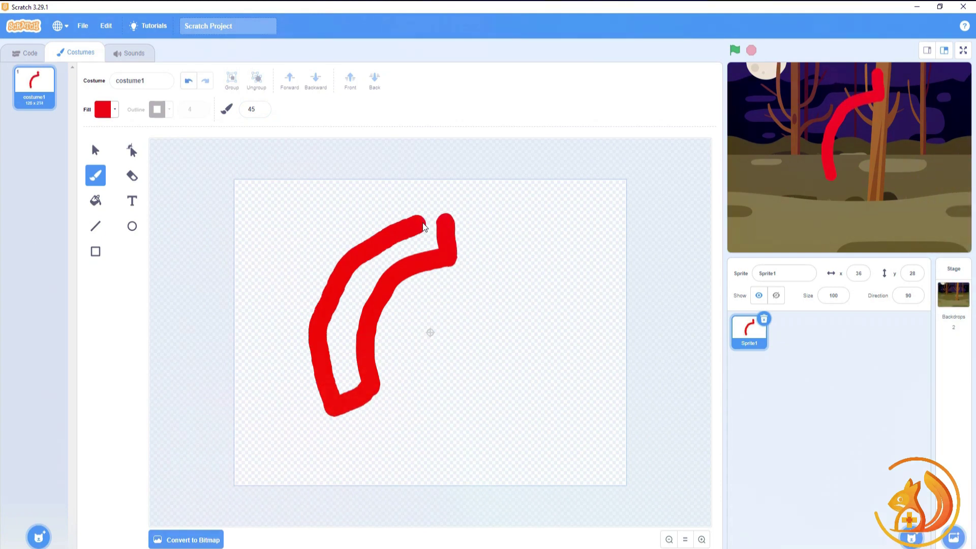
pyautogui.moveTo(424, 227)
pyautogui.mouseDown()
pyautogui.moveTo(446, 218)
pyautogui.moveTo(318, 305)
pyautogui.mouseUp()
pyautogui.moveTo(418, 250); pyautogui.dragTo(335, 374)
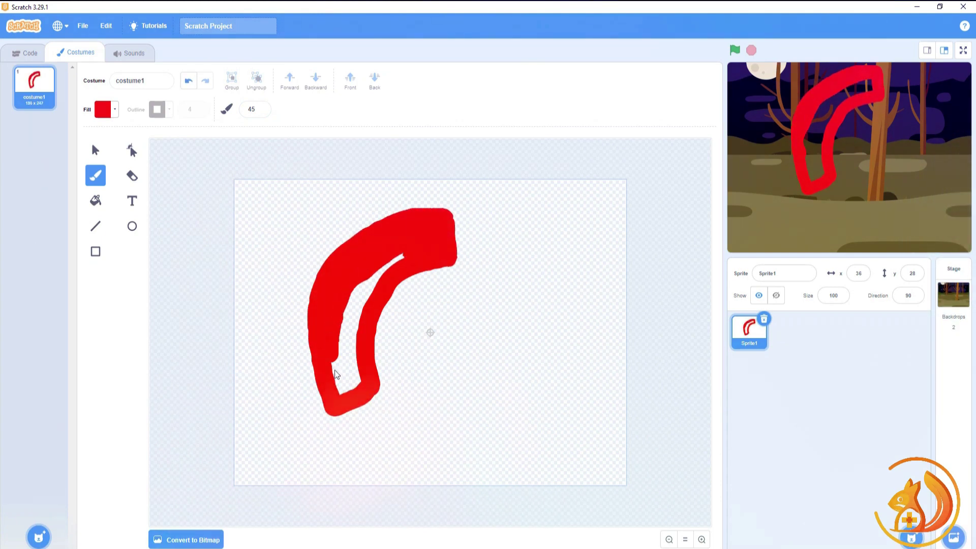
pyautogui.moveTo(350, 306); pyautogui.dragTo(388, 267)
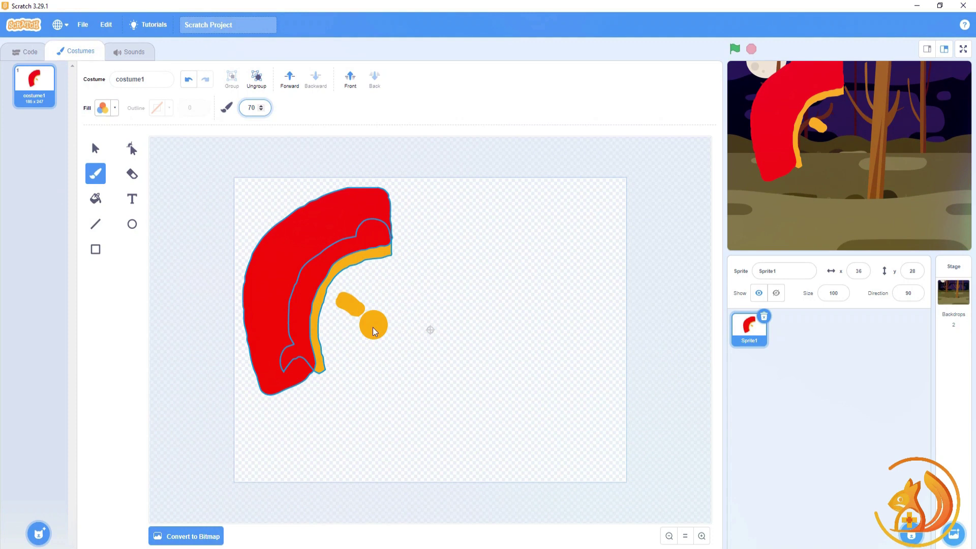
# Paint the yellow-orange helmet with a size 70 brush and erase its eye opening and ear notch using a size 40 eraser
pyautogui.moveTo(373, 331); pyautogui.dragTo(415, 319)
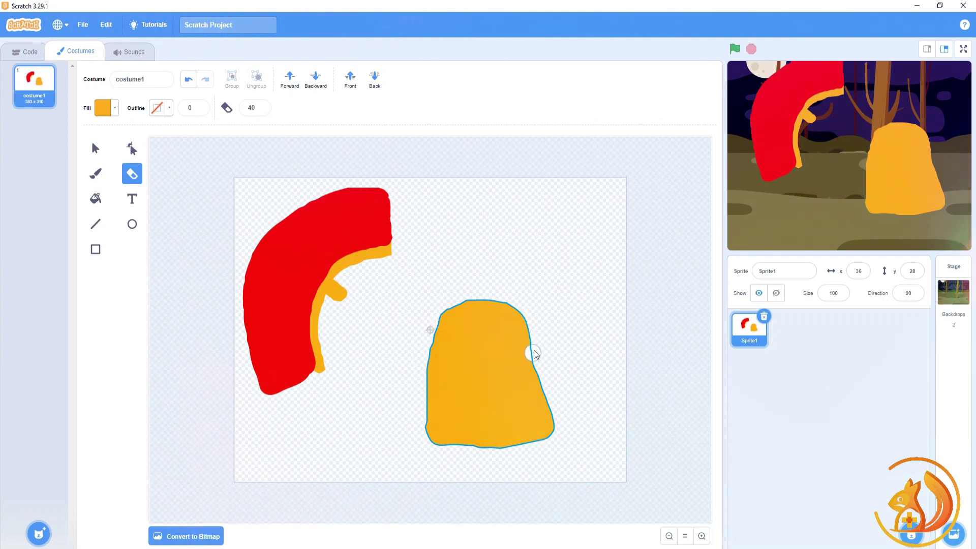
pyautogui.moveTo(535, 354); pyautogui.dragTo(520, 369)
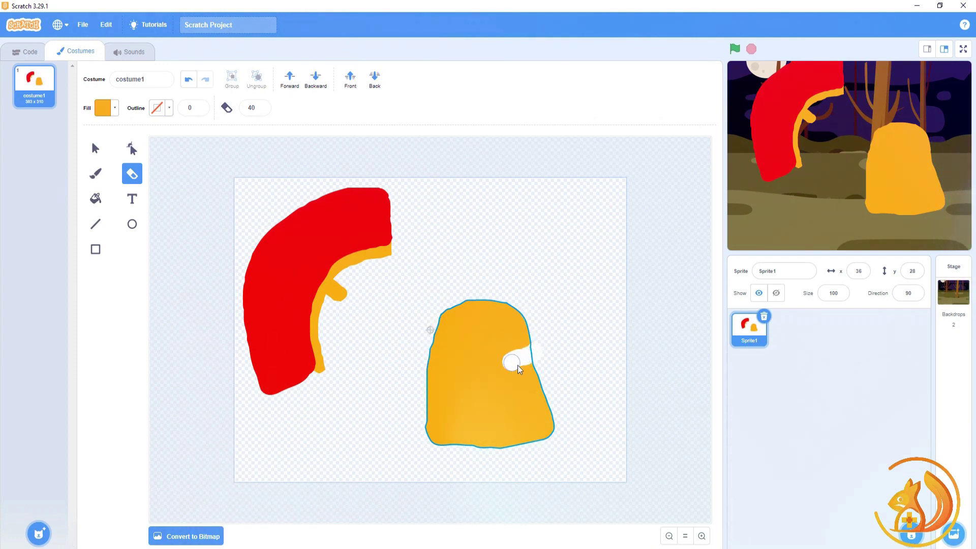
pyautogui.hotkey('ctrl', 'z')
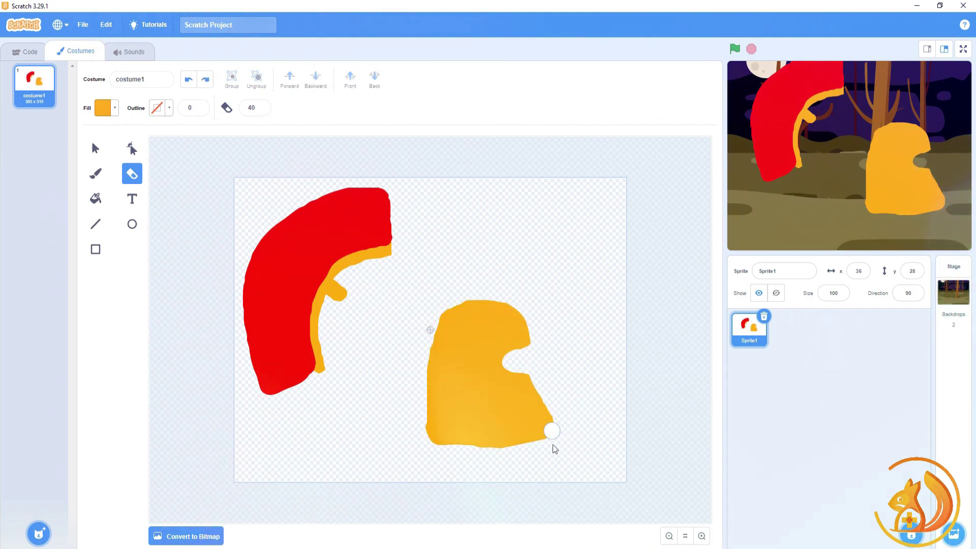
pyautogui.moveTo(501, 431)
pyautogui.mouseDown()
pyautogui.moveTo(464, 412)
pyautogui.moveTo(447, 431)
pyautogui.mouseUp()
pyautogui.moveTo(523, 446)
pyautogui.mouseDown()
pyautogui.moveTo(455, 442)
pyautogui.moveTo(412, 396)
pyautogui.mouseUp()
# Move the helmet under the red crest and erase its protruding lower front corner
pyautogui.click(95, 148)
pyautogui.moveTo(504, 435); pyautogui.dragTo(385, 421)
pyautogui.click(375, 435)
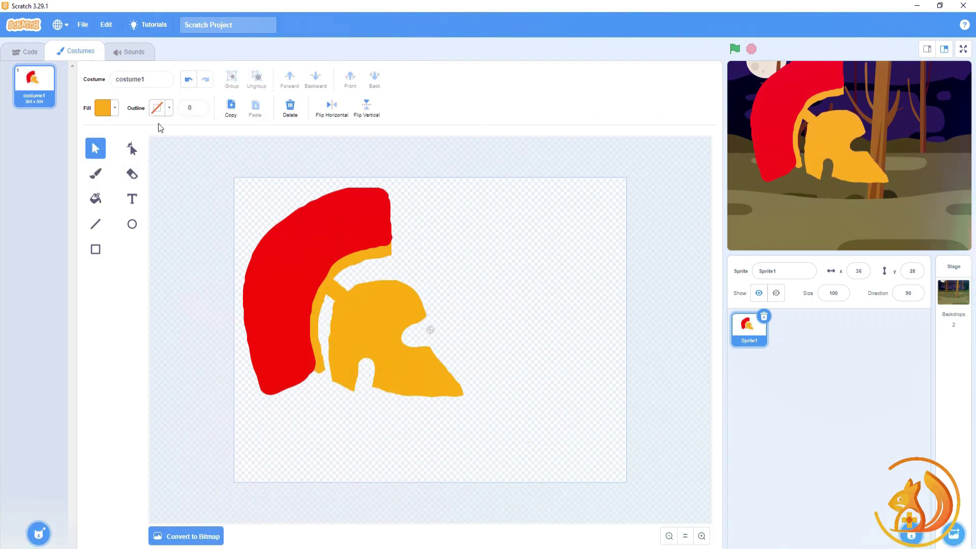
pyautogui.moveTo(475, 434); pyautogui.dragTo(477, 436)
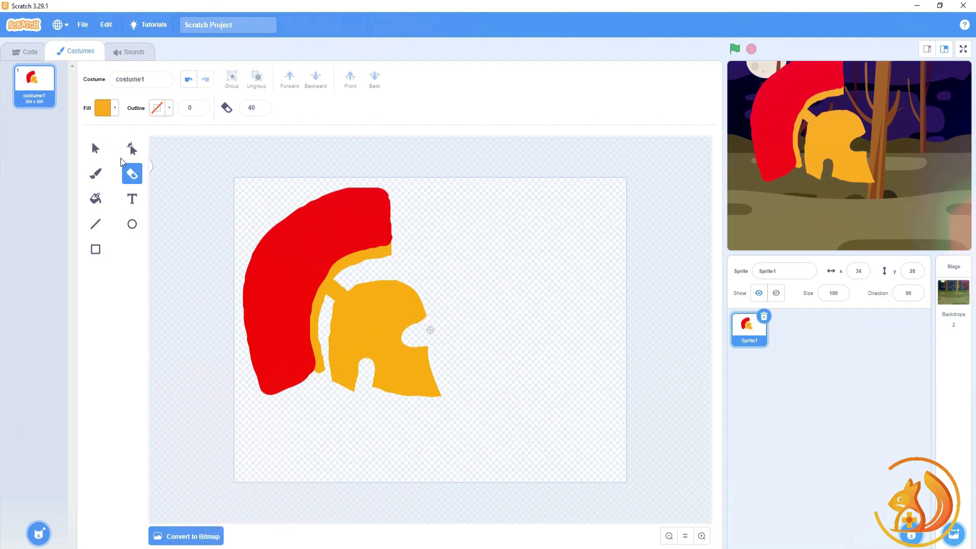
# Select the crest and helmet together and shift them closer to the canvas centre
pyautogui.click(95, 148)
pyautogui.hotkey('ctrl', 'a')
pyautogui.moveTo(451, 298); pyautogui.dragTo(533, 319)
pyautogui.moveTo(525, 444)
pyautogui.mouseDown()
pyautogui.moveTo(427, 329)
pyautogui.moveTo(514, 440)
pyautogui.mouseUp()
pyautogui.moveTo(458, 345); pyautogui.dragTo(405, 326)
# Paint a light orange face beside the helmet with a size 70 brush, fill color 9, saturation 60 and brightness 100
pyautogui.click(95, 173)
pyautogui.click(103, 108)
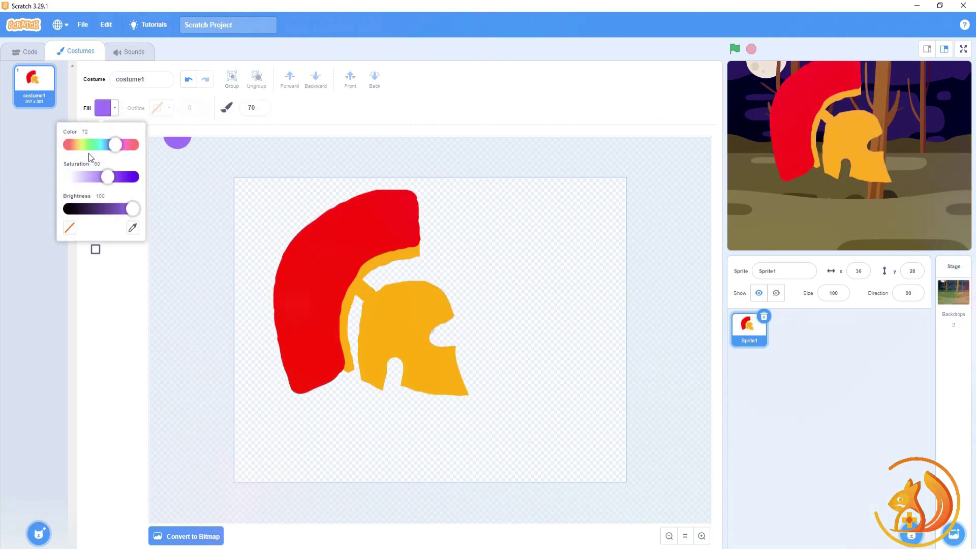
pyautogui.click(76, 146)
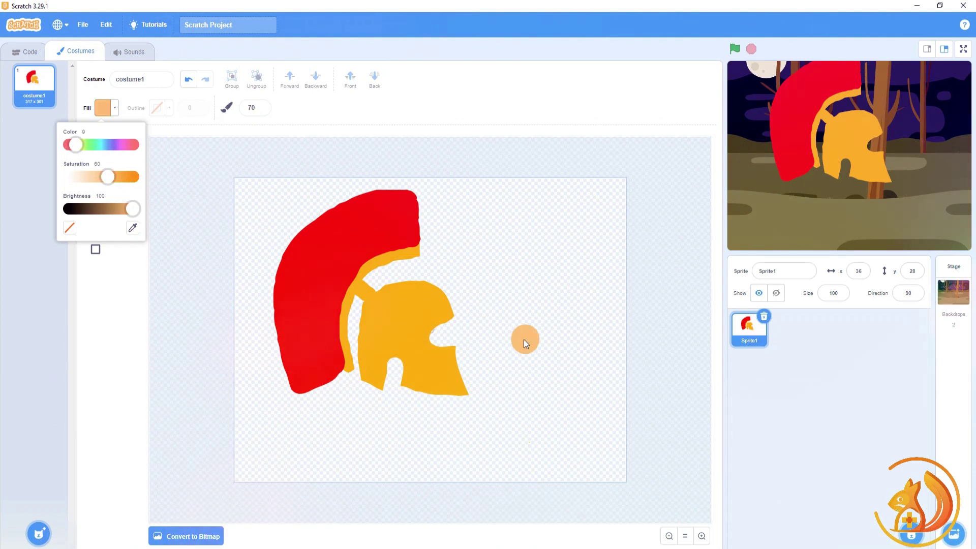
pyautogui.moveTo(500, 320); pyautogui.dragTo(480, 380)
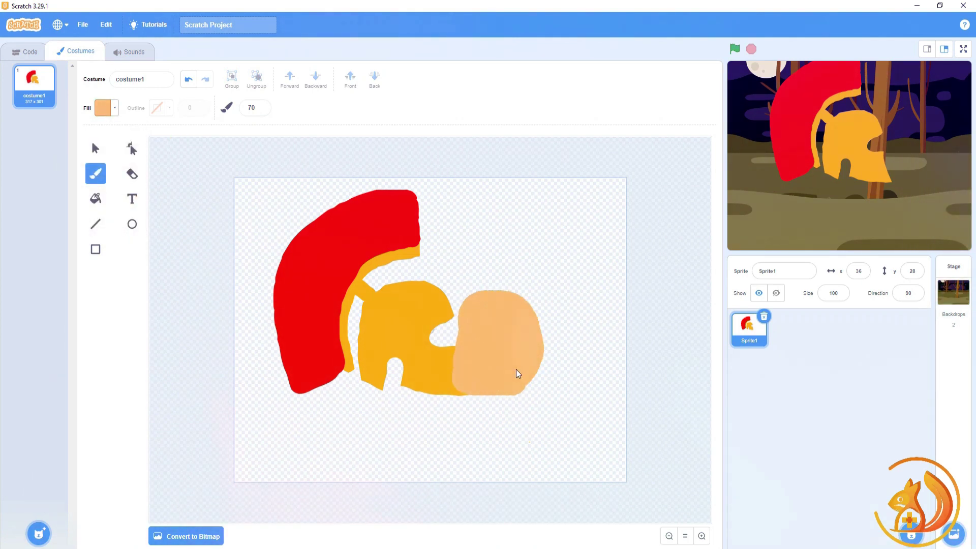
# Move the face shape onto the helmet and send it to the back
pyautogui.click(95, 148)
pyautogui.moveTo(511, 324); pyautogui.dragTo(429, 327)
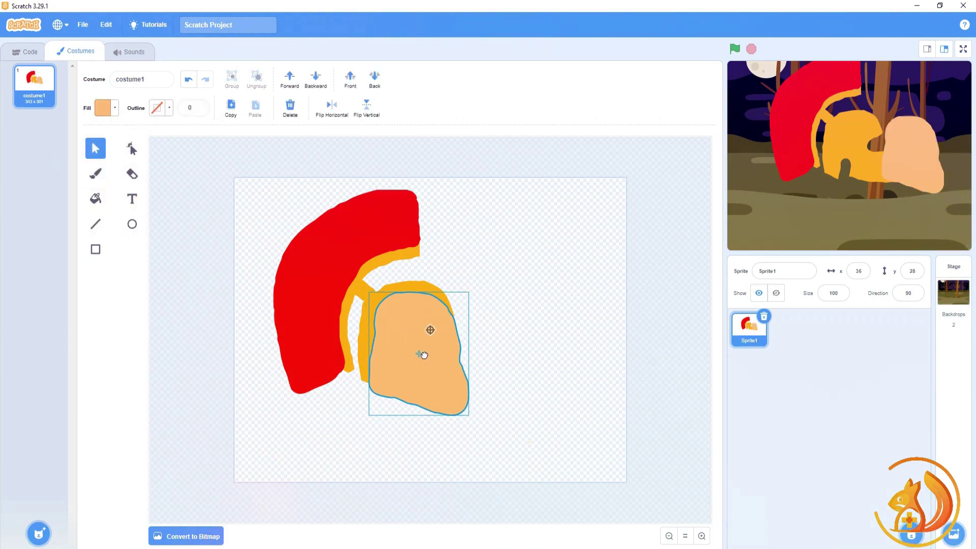
pyautogui.click(375, 79)
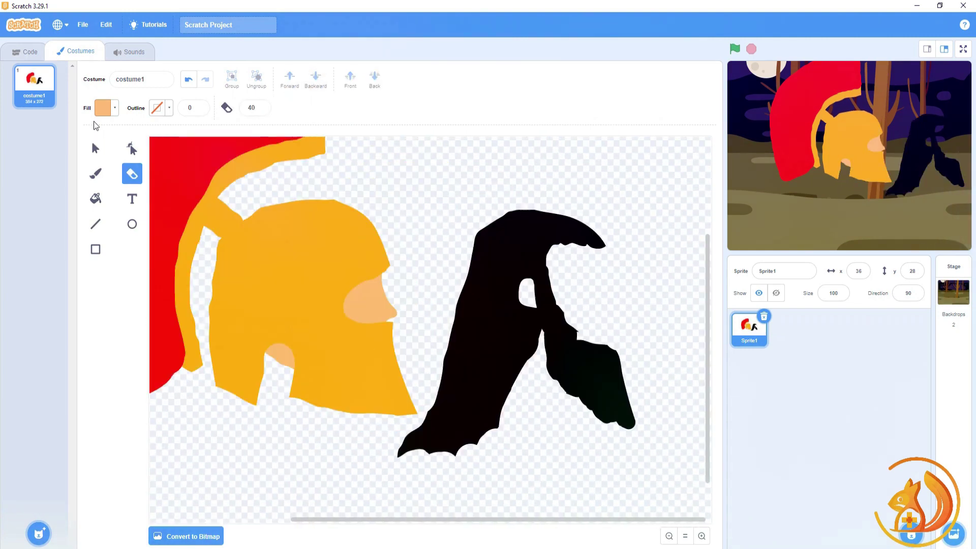
# Place the black hair behind the helmet, and shrink the complete head and move it up the canvas
pyautogui.moveTo(562, 332); pyautogui.dragTo(342, 348)
pyautogui.click(503, 322)
pyautogui.scroll(-3, 531, 343)
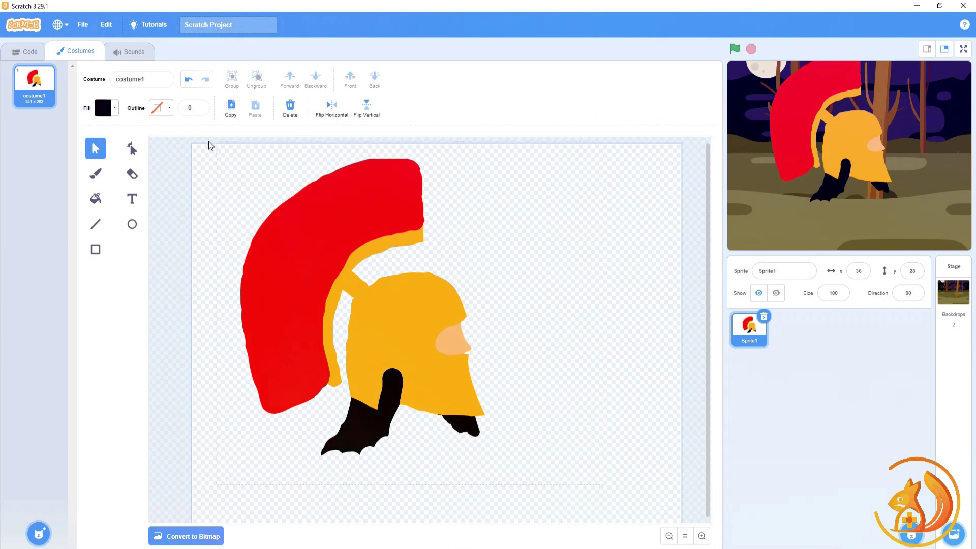
pyautogui.moveTo(208, 146); pyautogui.dragTo(339, 280)
pyautogui.moveTo(292, 220); pyautogui.dragTo(435, 229)
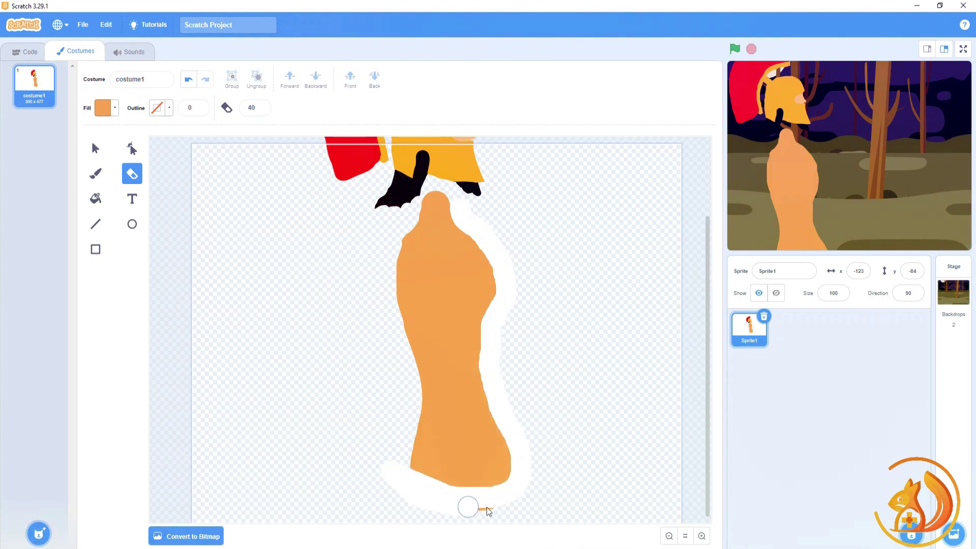
# Trim the orange body's lower edge with the eraser and smooth its outline with a size 56 brush
pyautogui.moveTo(486, 510); pyautogui.dragTo(489, 510)
pyautogui.click(96, 174)
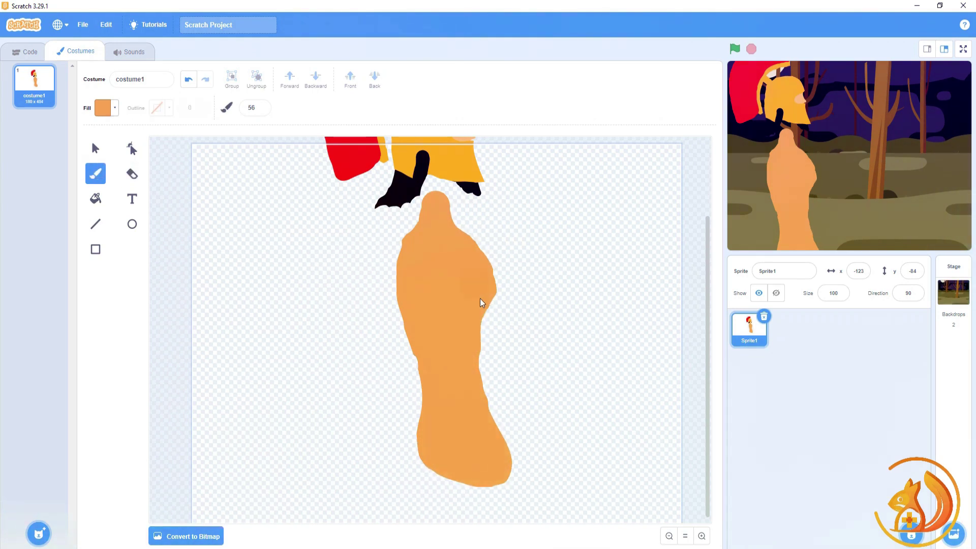
# Move the orange body up to the head, send it backward behind the hair and adjust its rotation
pyautogui.press('v')
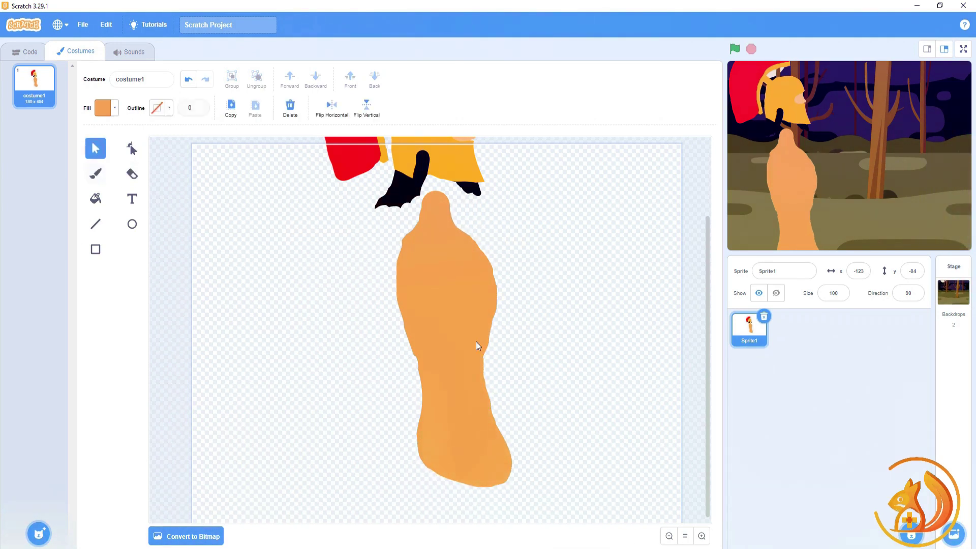
pyautogui.moveTo(468, 297); pyautogui.dragTo(473, 271)
pyautogui.click(315, 78)
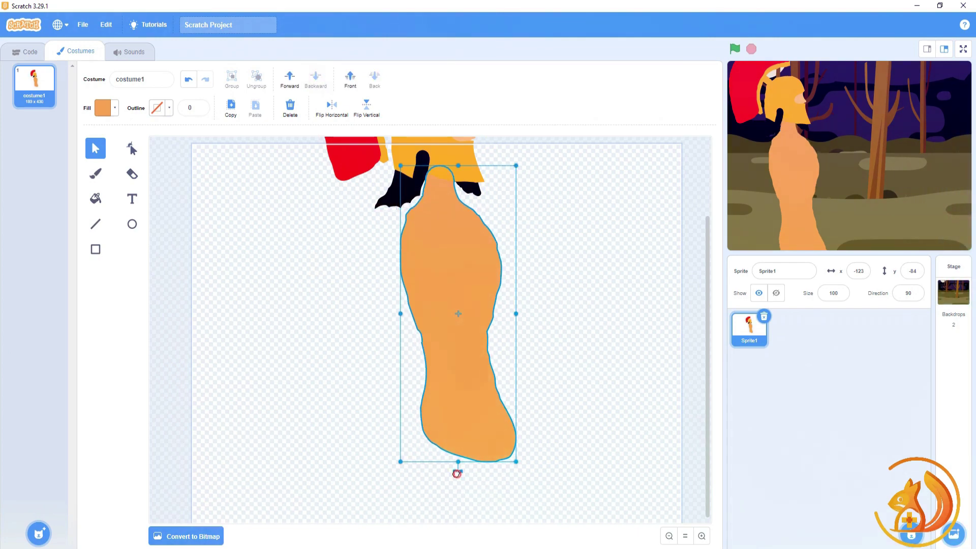
pyautogui.moveTo(456, 473); pyautogui.dragTo(436, 333)
pyautogui.keyDown('shift'); pyautogui.click(475, 176); pyautogui.keyUp('shift')
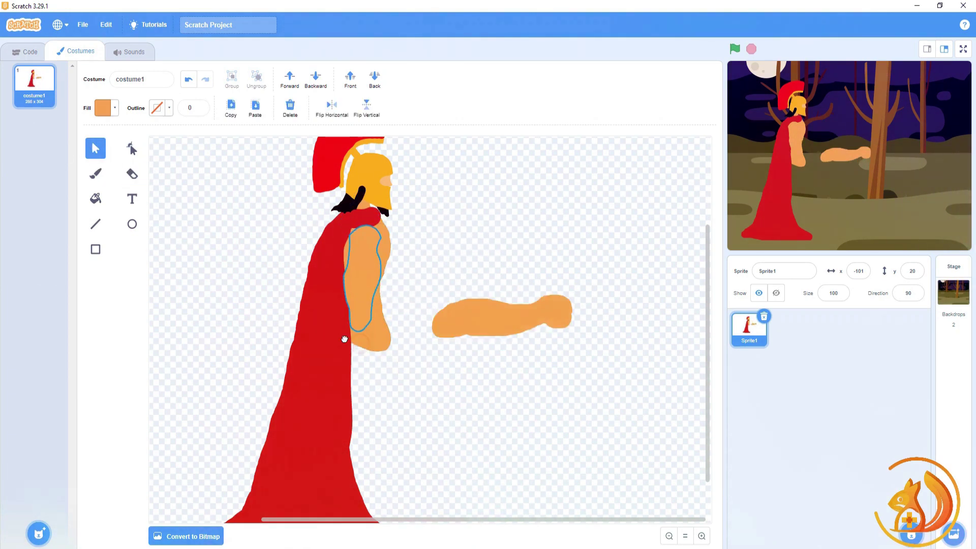
# Swing the upper arm back and attach the forearm at its elbow, scaled down and rotated to point downward
pyautogui.click(344, 315)
pyautogui.moveTo(503, 310); pyautogui.dragTo(371, 290)
pyautogui.moveTo(436, 274); pyautogui.dragTo(395, 302)
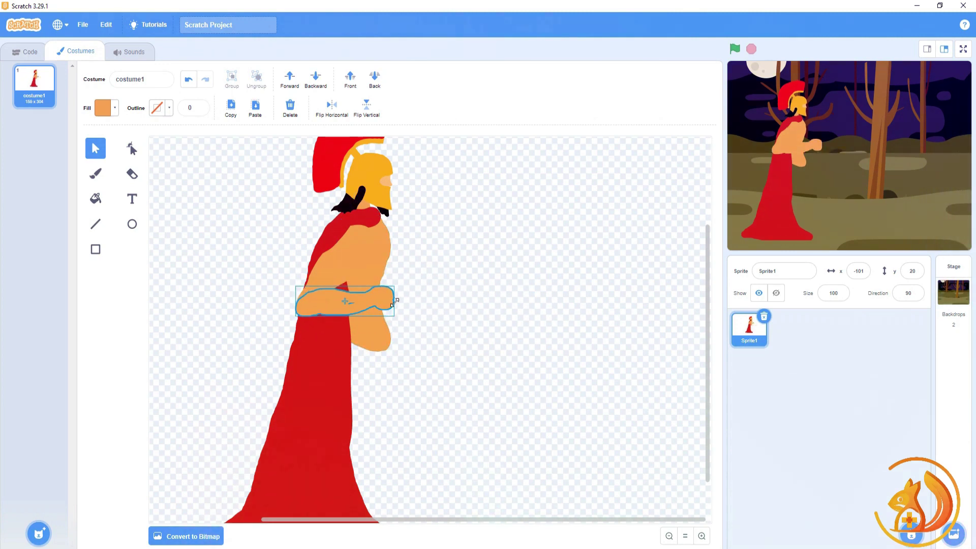
pyautogui.moveTo(349, 325); pyautogui.dragTo(331, 258)
pyautogui.click(486, 329)
pyautogui.scroll(3, 453, 355)
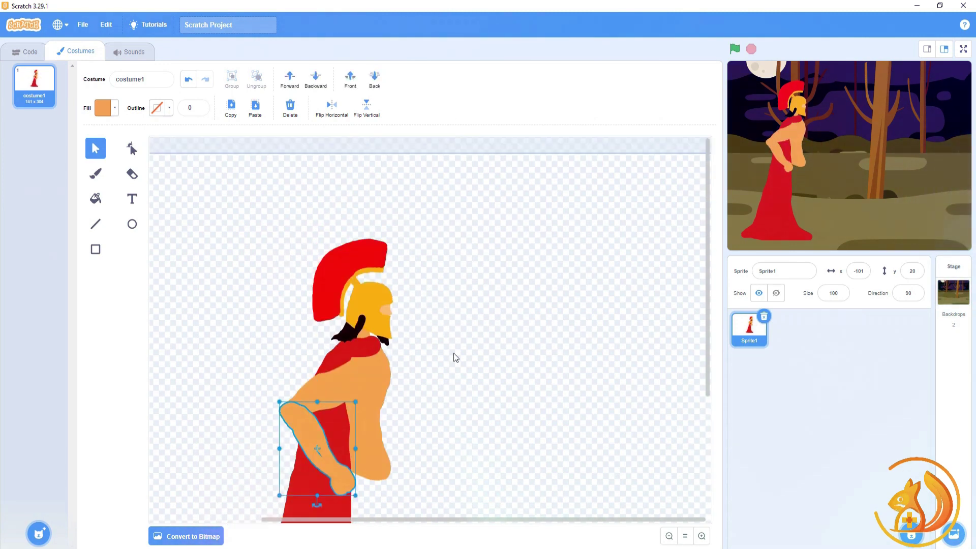
# Select the whole warrior and rotate the figure so it leans forward
pyautogui.hotkey('ctrl', 'a')
pyautogui.scroll(-3, 325, 303)
pyautogui.click(325, 304)
pyautogui.moveTo(325, 304); pyautogui.dragTo(479, 388)
pyautogui.click(479, 388)
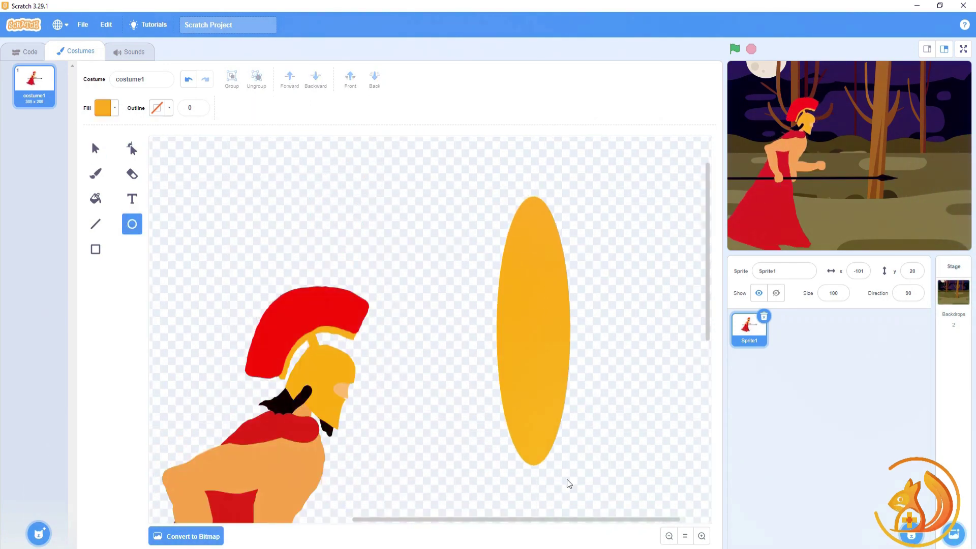
# Draw a tall yellow-orange ellipse as the shield and place it over the warrior's forward hand
pyautogui.moveTo(566, 481); pyautogui.dragTo(568, 495)
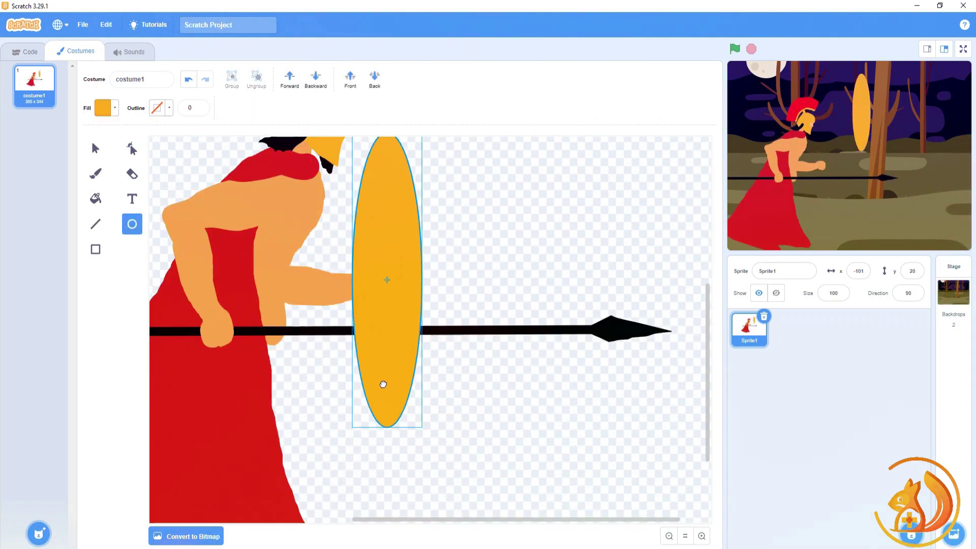
pyautogui.click(580, 334)
pyautogui.scroll(1, 580, 334)
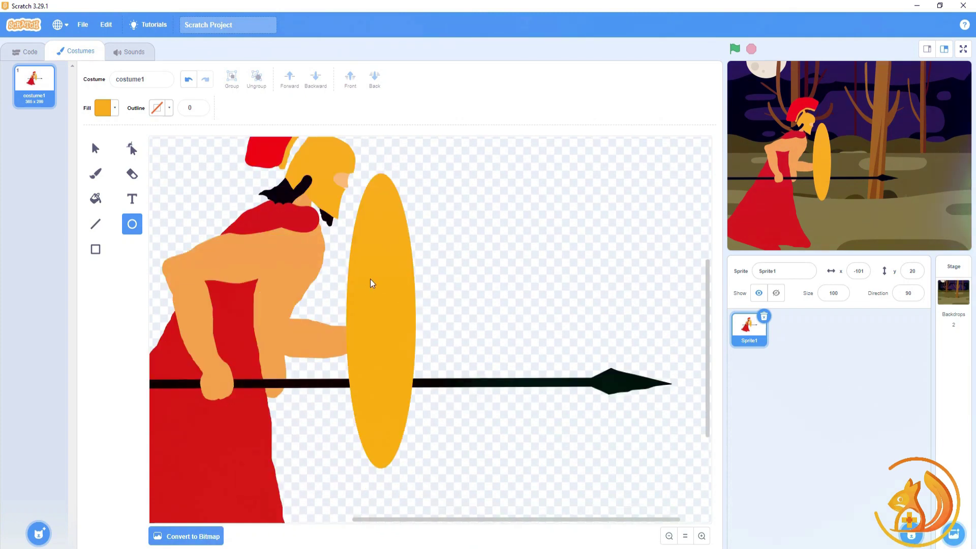
# Bring the spear shaft forward and then the rear arm forward so the hand overlaps the shaft
pyautogui.click(95, 148)
pyautogui.click(253, 384)
pyautogui.click(293, 81)
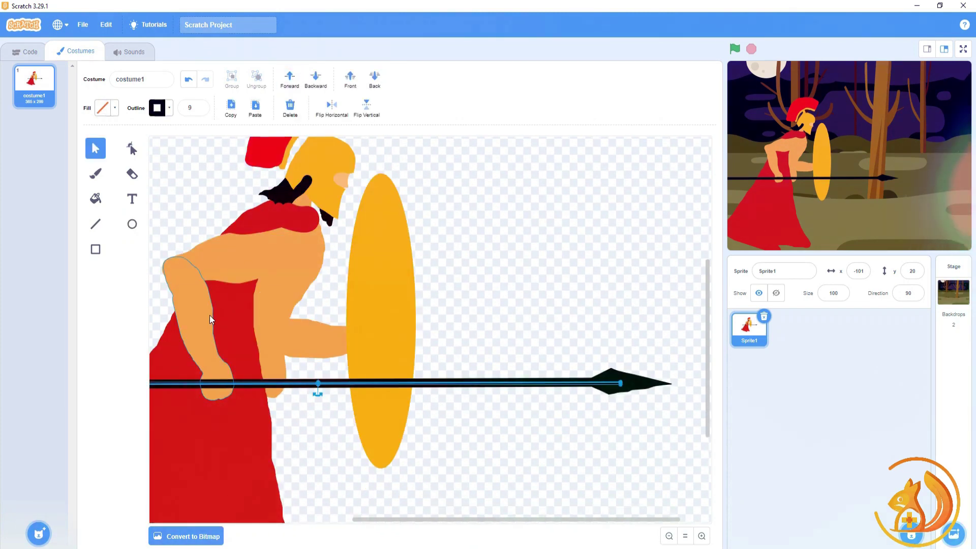
pyautogui.click(210, 315)
pyautogui.click(289, 80)
pyautogui.click(568, 306)
pyautogui.scroll(-3, 568, 306)
# Nudge the shield up slightly, and select the whole warrior and reposition it within the canvas
pyautogui.click(478, 332)
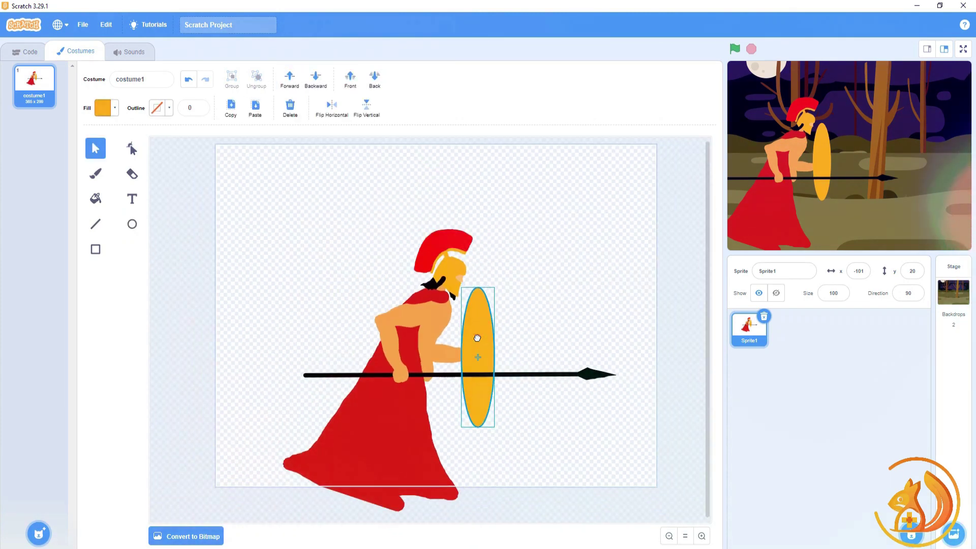
pyautogui.hotkey('ctrl', 'a')
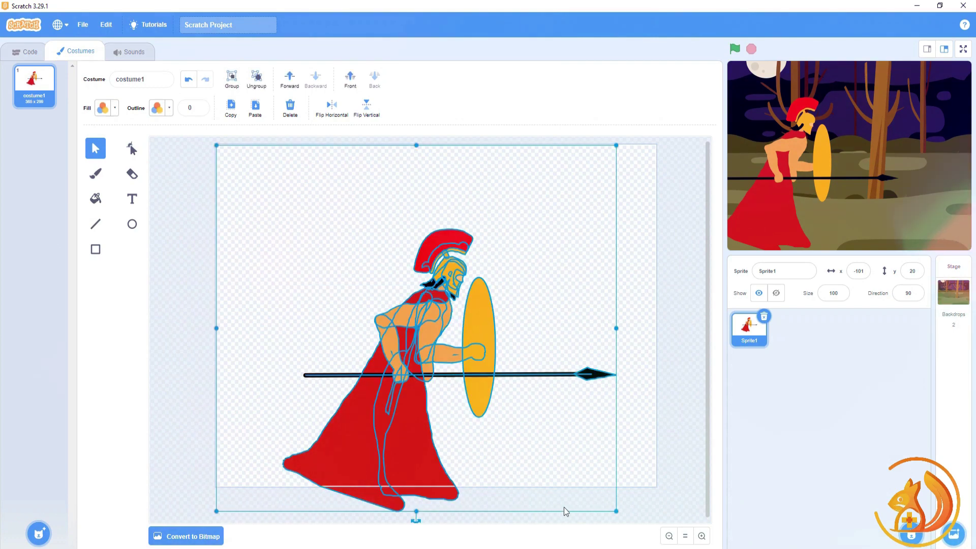
pyautogui.click(629, 416)
pyautogui.hotkey('ctrl', 'a')
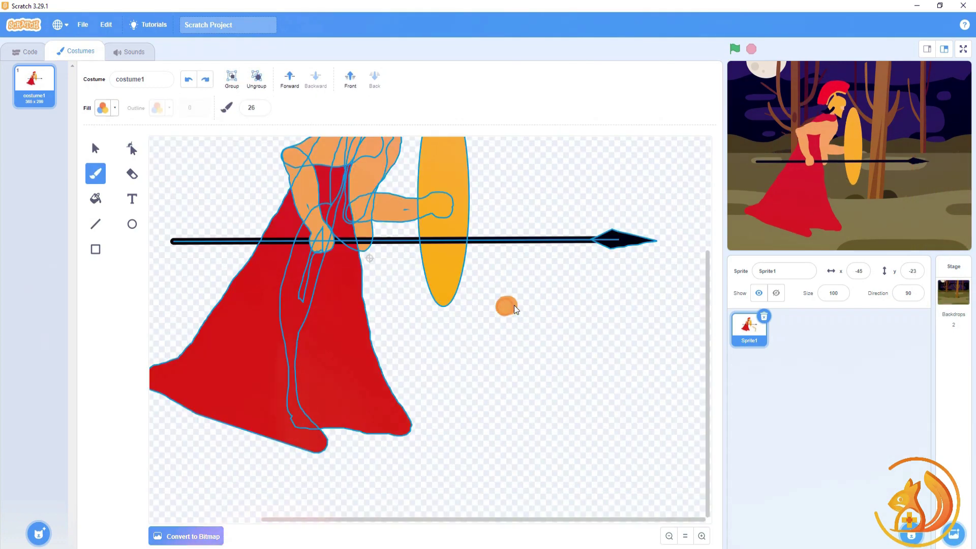
# Paint an orange thigh with a size 26 brush and position it at the warrior's hip beneath the spear
pyautogui.moveTo(515, 308)
pyautogui.mouseDown()
pyautogui.moveTo(548, 351)
pyautogui.moveTo(583, 355)
pyautogui.moveTo(493, 364)
pyautogui.mouseUp()
pyautogui.hotkey('ctrl', 'a')
pyautogui.moveTo(559, 334); pyautogui.dragTo(398, 275)
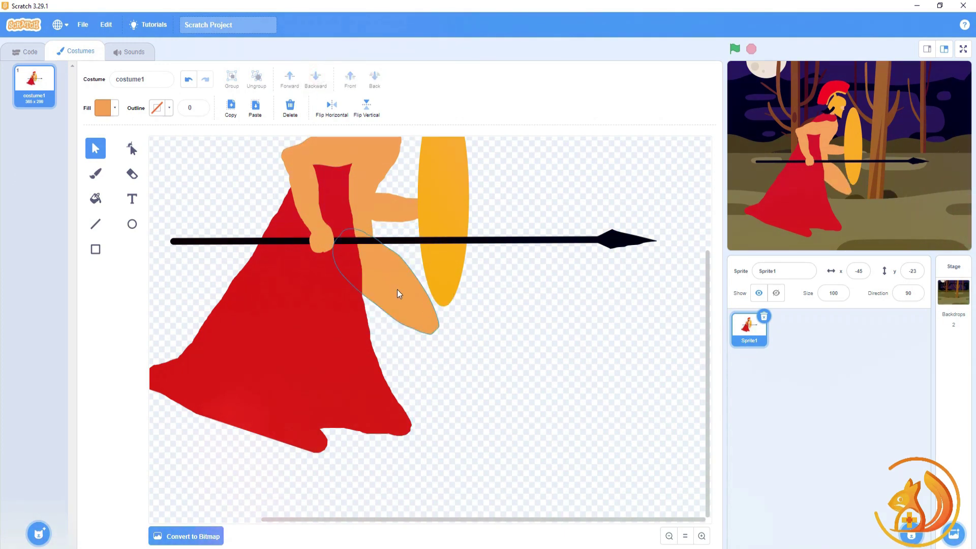
# Move the thigh clear of the body and paint an orange foot and lower leg below its knee
pyautogui.moveTo(398, 294); pyautogui.dragTo(556, 337)
pyautogui.press('b')
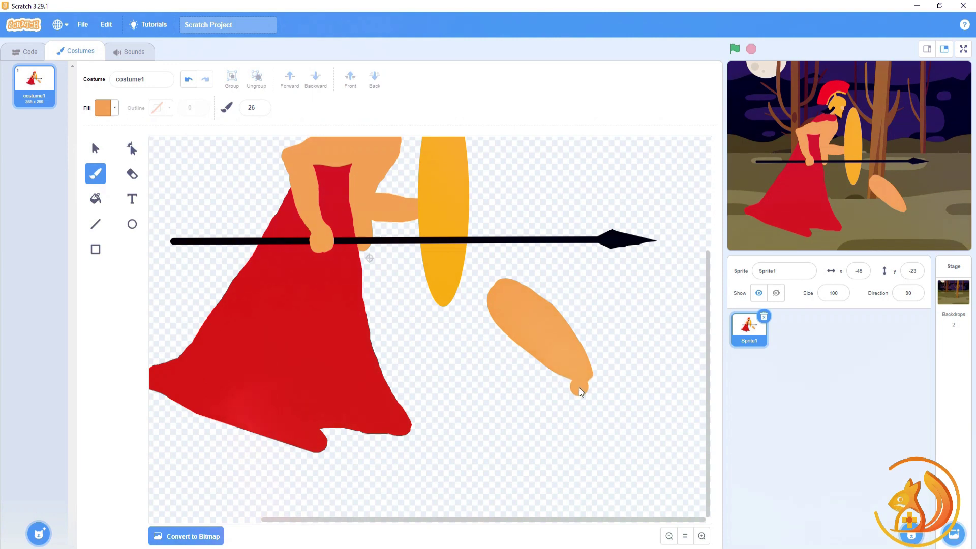
pyautogui.moveTo(581, 391); pyautogui.dragTo(585, 480)
pyautogui.hotkey('ctrl', 'z')
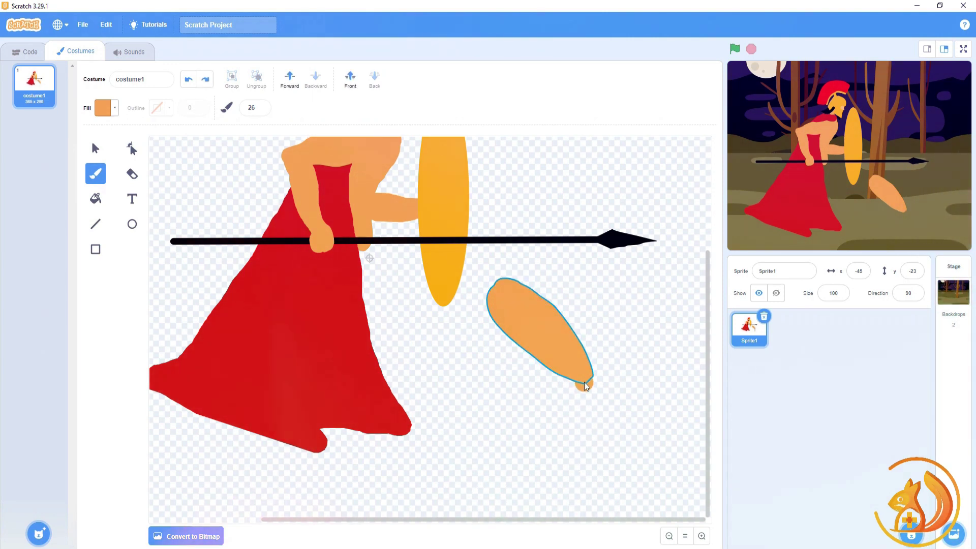
pyautogui.moveTo(571, 493); pyautogui.dragTo(616, 493)
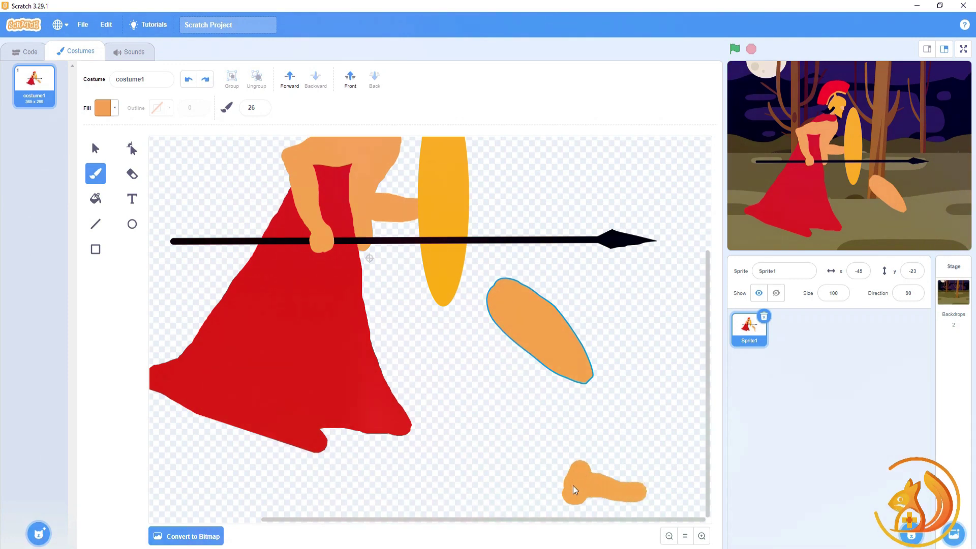
pyautogui.moveTo(569, 404); pyautogui.dragTo(588, 390)
pyautogui.moveTo(563, 439); pyautogui.dragTo(559, 448)
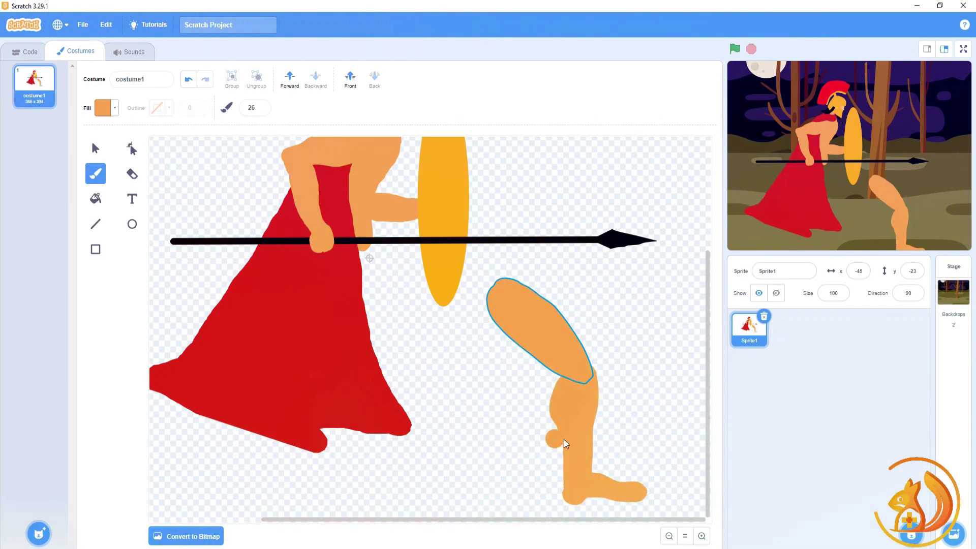
# Move the thigh and lower leg together to the warrior's hip and scale the leg down slightly
pyautogui.click(95, 148)
pyautogui.click(575, 437)
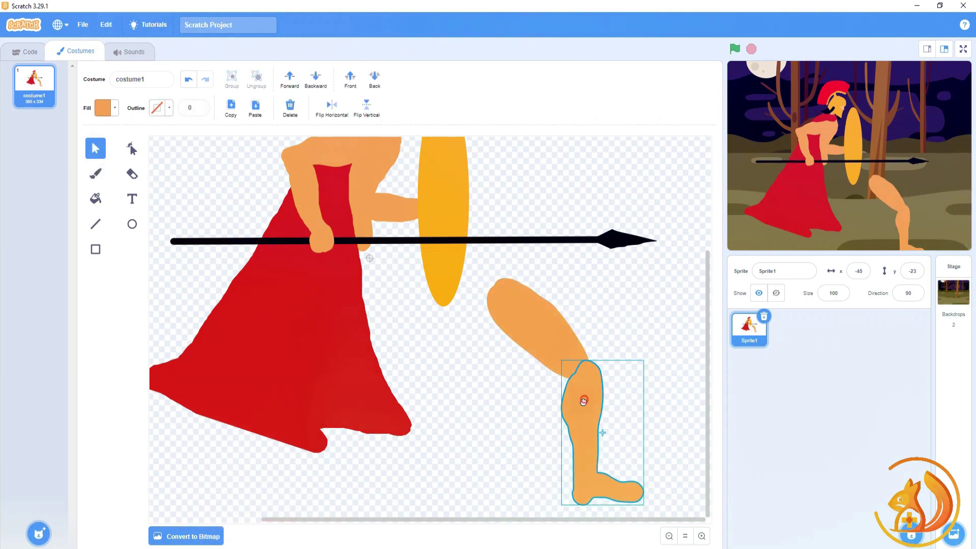
pyautogui.keyDown('shift'); pyautogui.click(528, 315); pyautogui.keyUp('shift')
pyautogui.moveTo(529, 315); pyautogui.dragTo(369, 279)
pyautogui.click(611, 354)
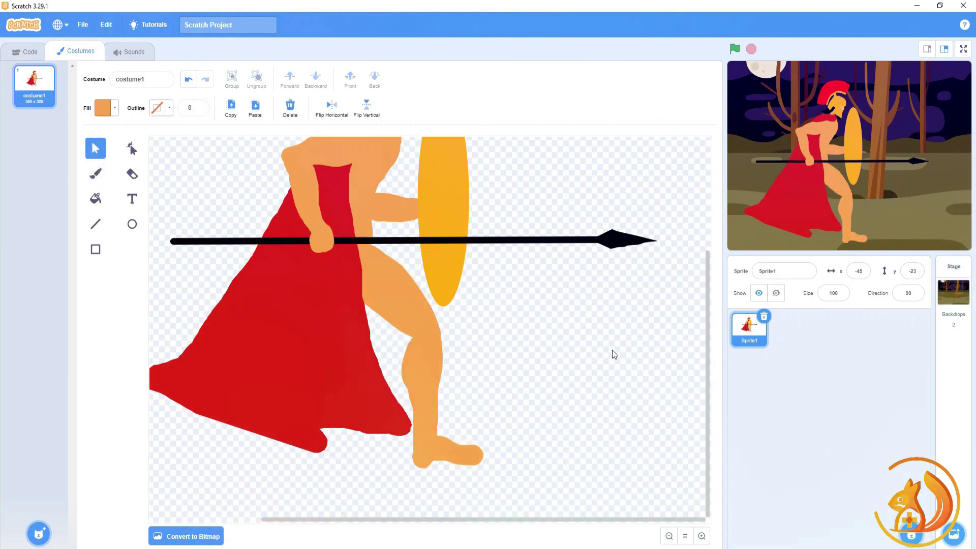
pyautogui.keyDown('shift'); pyautogui.click(373, 274); pyautogui.keyUp('shift')
pyautogui.moveTo(483, 468); pyautogui.dragTo(459, 427)
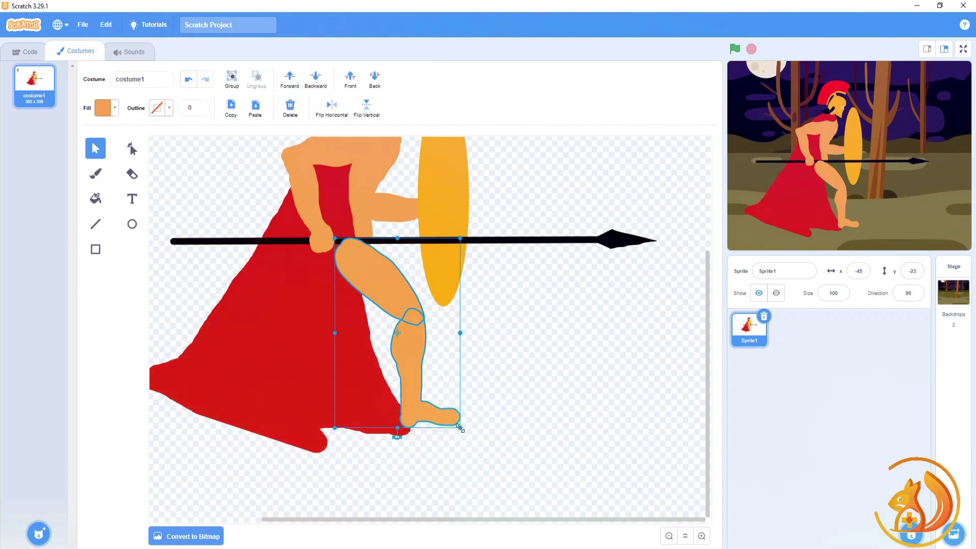
# Add the second leg and fit the brown belted skirt over the hips, tilted slightly and sent backward
pyautogui.hotkey('ctrl', 'v')
pyautogui.moveTo(588, 372); pyautogui.dragTo(362, 291)
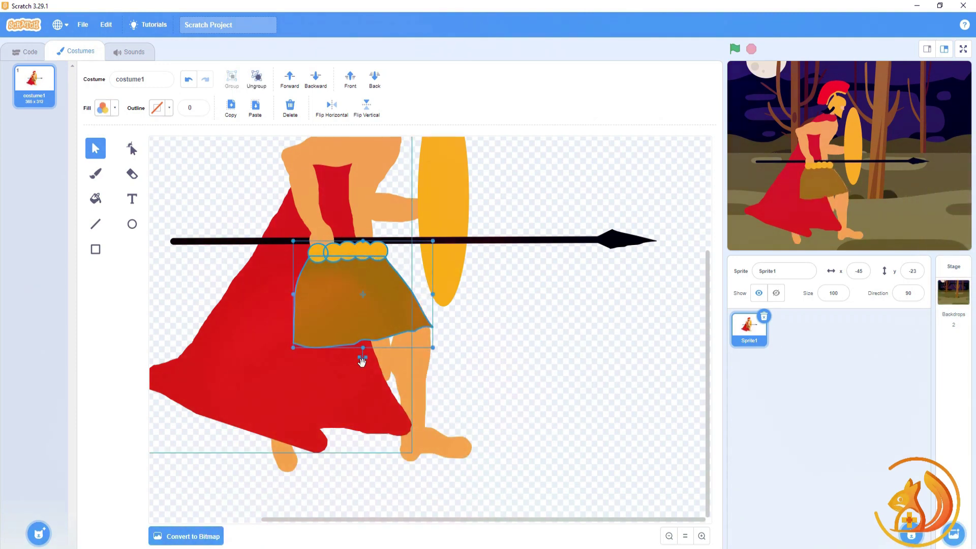
pyautogui.moveTo(362, 361); pyautogui.dragTo(364, 354)
pyautogui.click(314, 83)
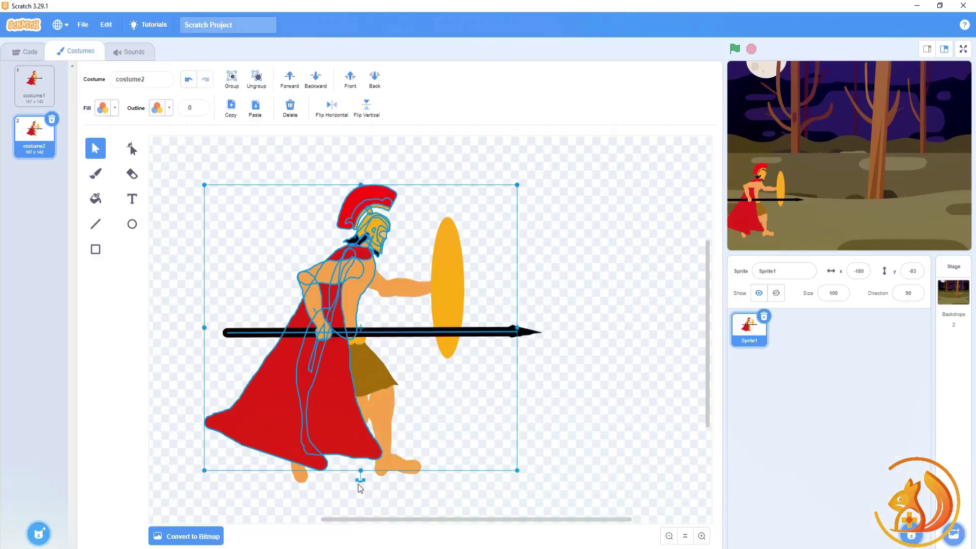
# In costume2, shift the shield slightly forward and down with the forearm extended to hold it
pyautogui.moveTo(360, 479); pyautogui.dragTo(348, 302)
pyautogui.hotkey('ctrl', 'z')
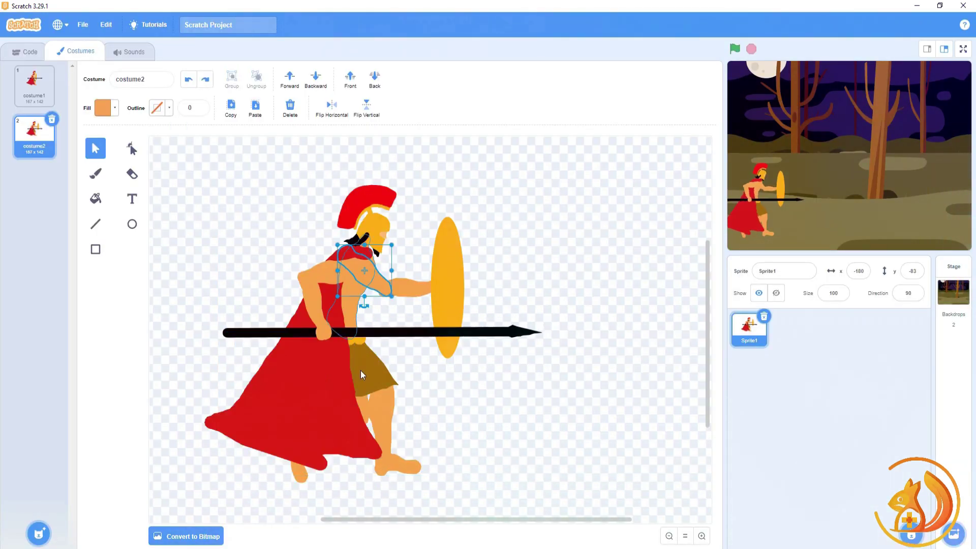
pyautogui.moveTo(445, 285); pyautogui.dragTo(452, 295)
pyautogui.click(399, 298)
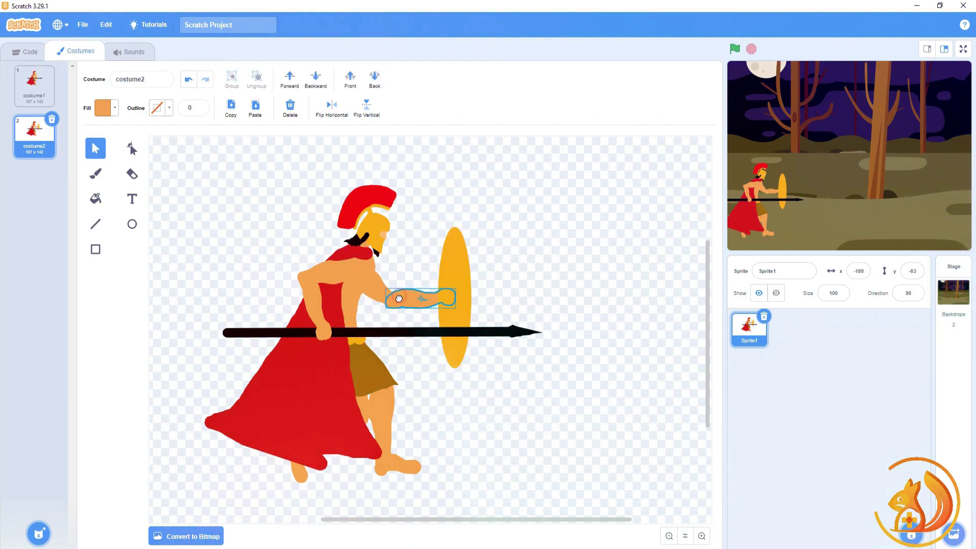
# Compare the poses of costume1 and costume2, and duplicate costume2
pyautogui.click(34, 81)
pyautogui.click(34, 135)
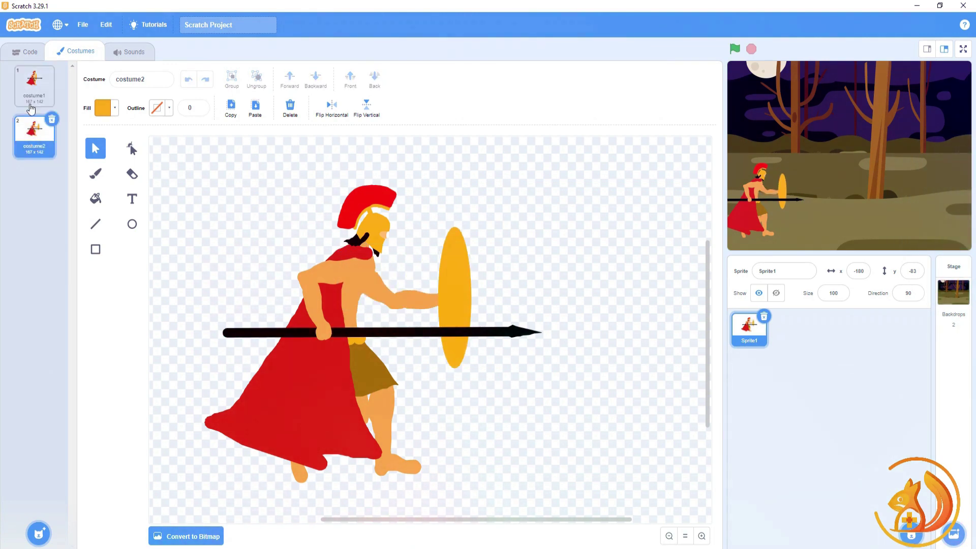
pyautogui.click(34, 81)
pyautogui.click(34, 137)
pyautogui.rightClick(31, 131)
pyautogui.click(48, 138)
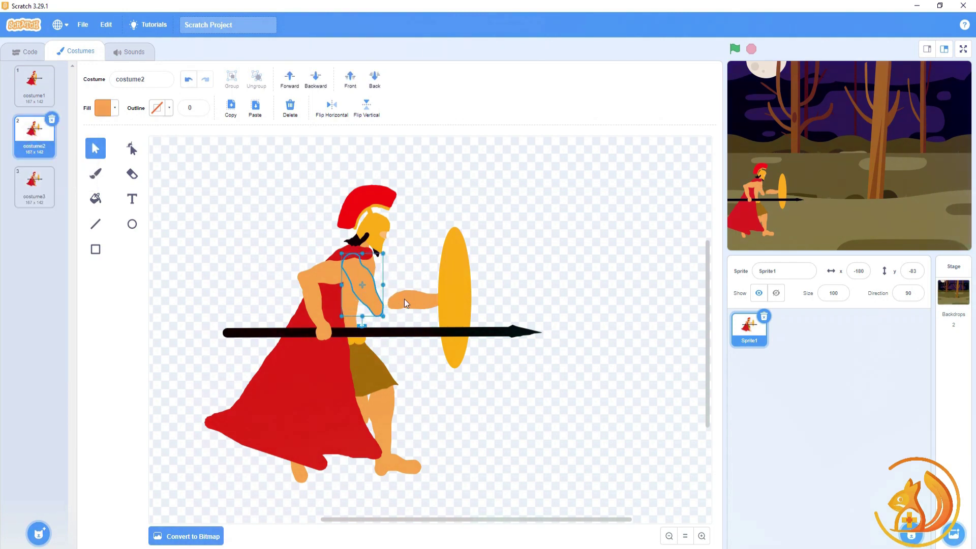
# Undo the last arm edits in costume2 and bring the forearm and shield closer to the torso
pyautogui.hotkey('ctrl', 'z')
pyautogui.hotkey('ctrl', 'z')
pyautogui.hotkey('ctrl', 'z')
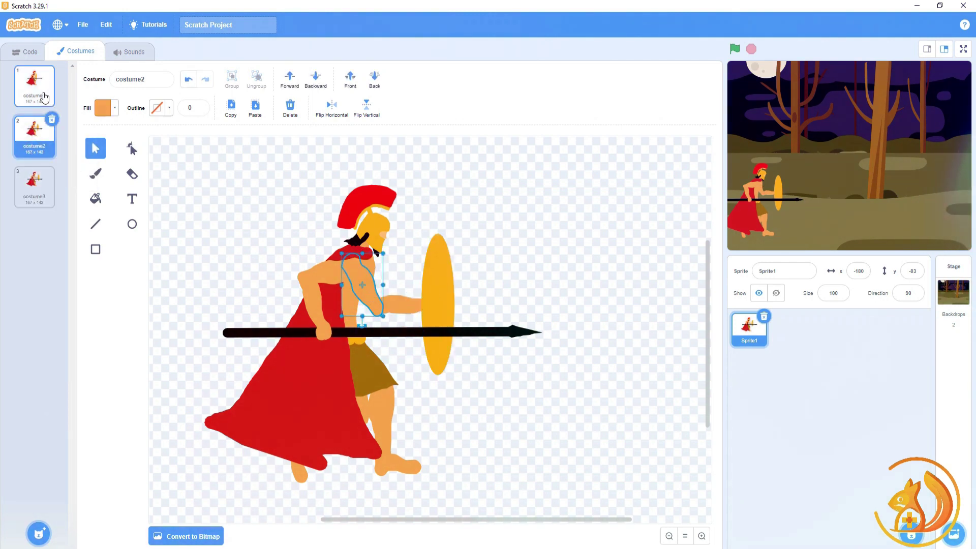
# Move costume3 ahead of costume2 in the costume order and compare costume1 with the spear-thrust pose in costume2
pyautogui.click(34, 181)
pyautogui.moveTo(30, 190); pyautogui.dragTo(32, 135)
pyautogui.click(34, 82)
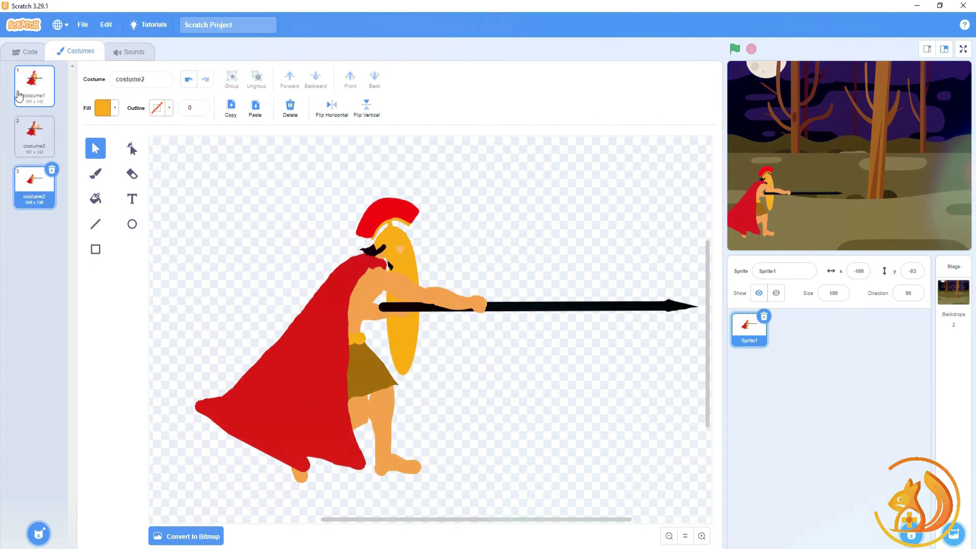
pyautogui.click(25, 200)
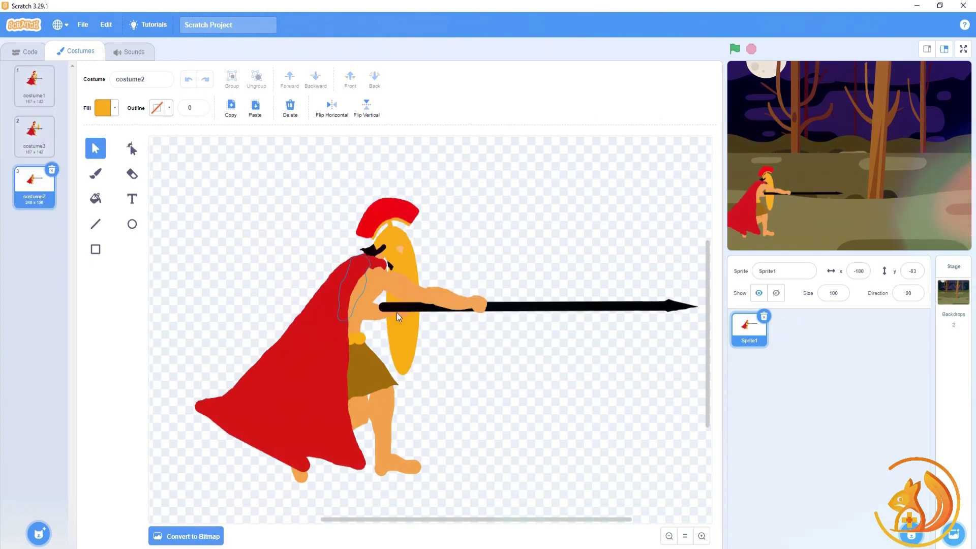
# In costume2, tuck the shield behind the torso, bend the rear arm back behind the cape, and compare the pose with costume1
pyautogui.click(391, 260)
pyautogui.moveTo(392, 260); pyautogui.dragTo(391, 261)
pyautogui.click(373, 315)
pyautogui.moveTo(372, 331); pyautogui.dragTo(330, 304)
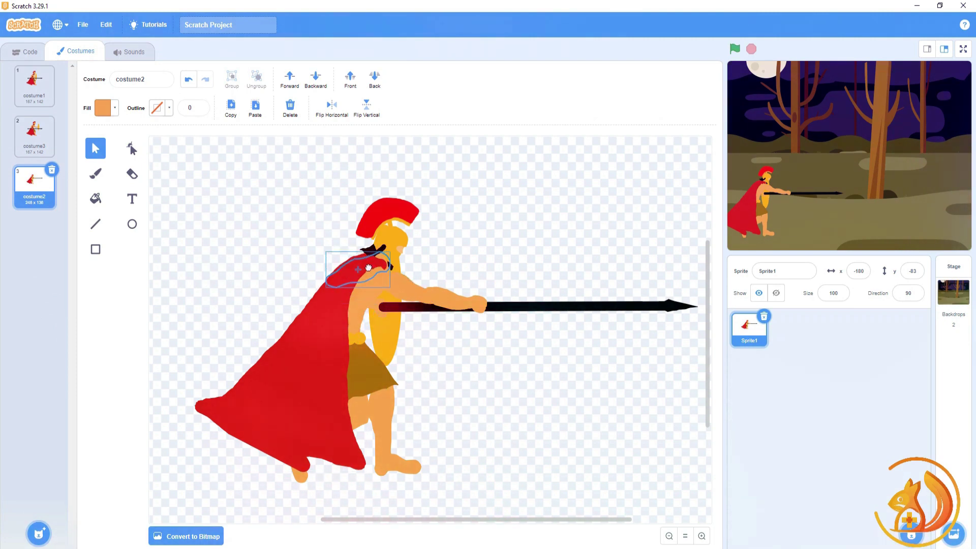
pyautogui.click(375, 312)
pyautogui.moveTo(358, 328); pyautogui.dragTo(340, 301)
pyautogui.hotkey('ctrl', 'z')
pyautogui.click(457, 376)
pyautogui.click(29, 101)
pyautogui.click(29, 197)
pyautogui.click(25, 97)
pyautogui.click(29, 200)
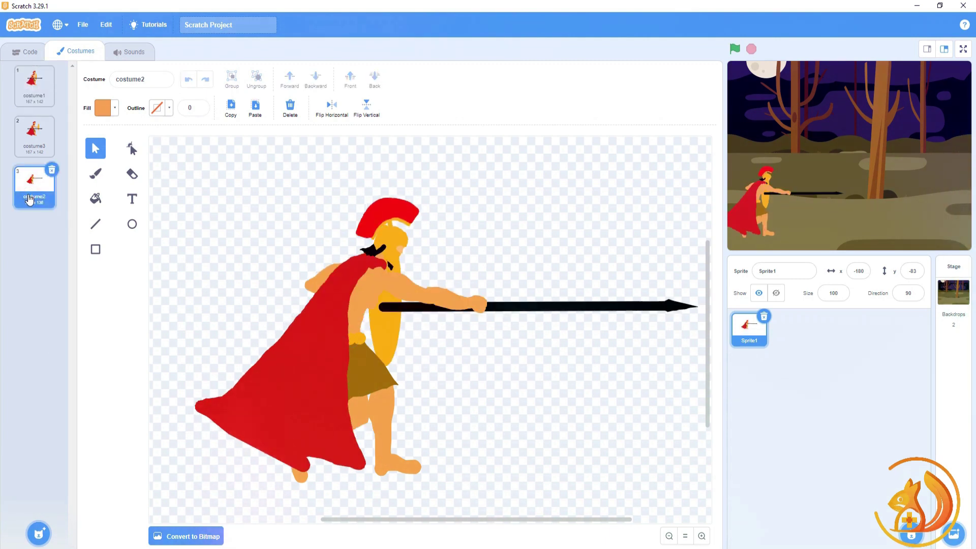
# In the sprite's 0-key script, set the middle costume switch to costume2
pyautogui.click(25, 51)
pyautogui.click(407, 360)
pyautogui.click(401, 403)
# Test the 0-key spear thrust and the space-key shield block, including on the full-screen stage
pyautogui.press('0')
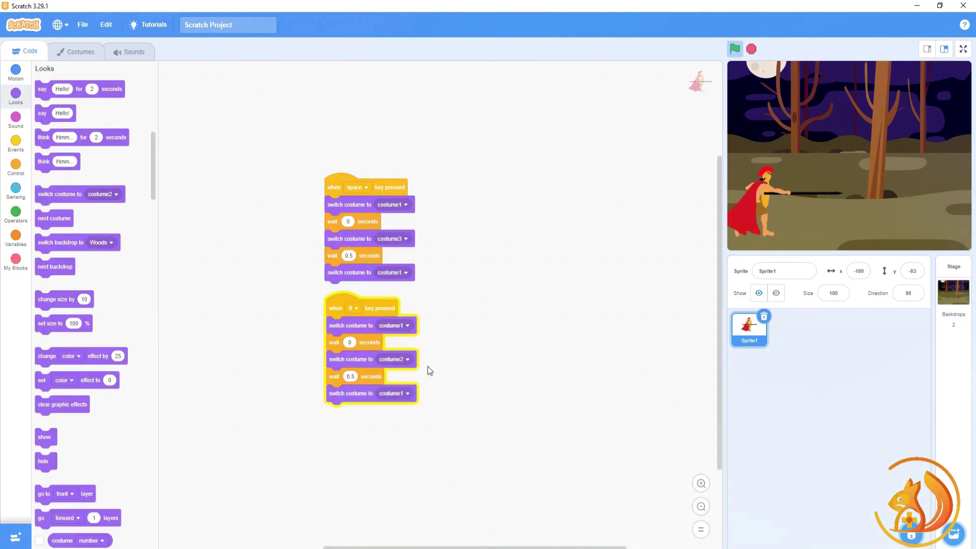
pyautogui.press('space')
pyautogui.press('0')
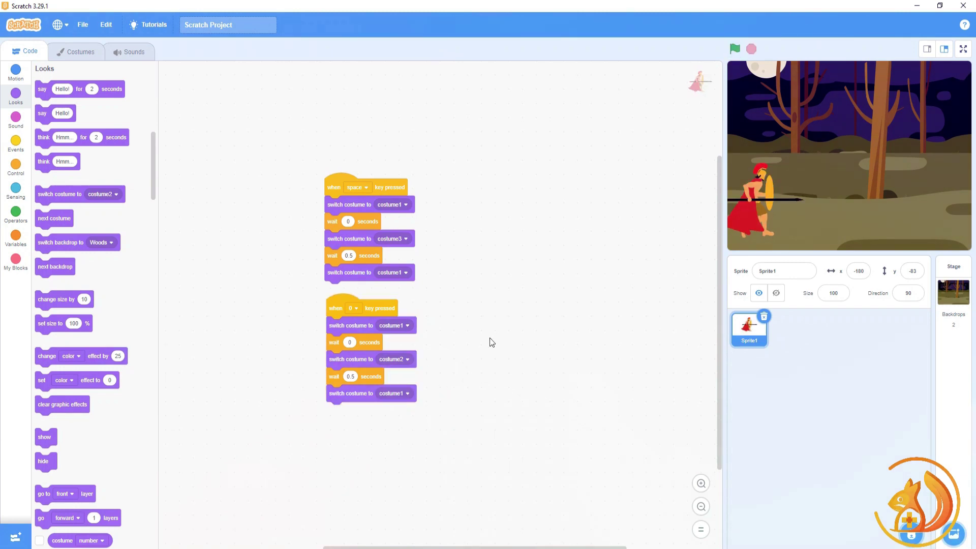
pyautogui.press('0')
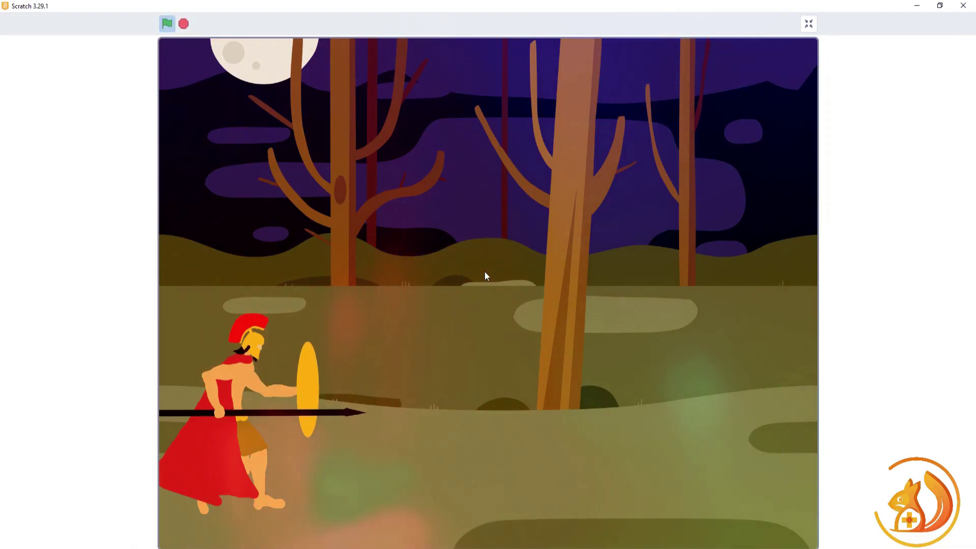
pyautogui.press('space')
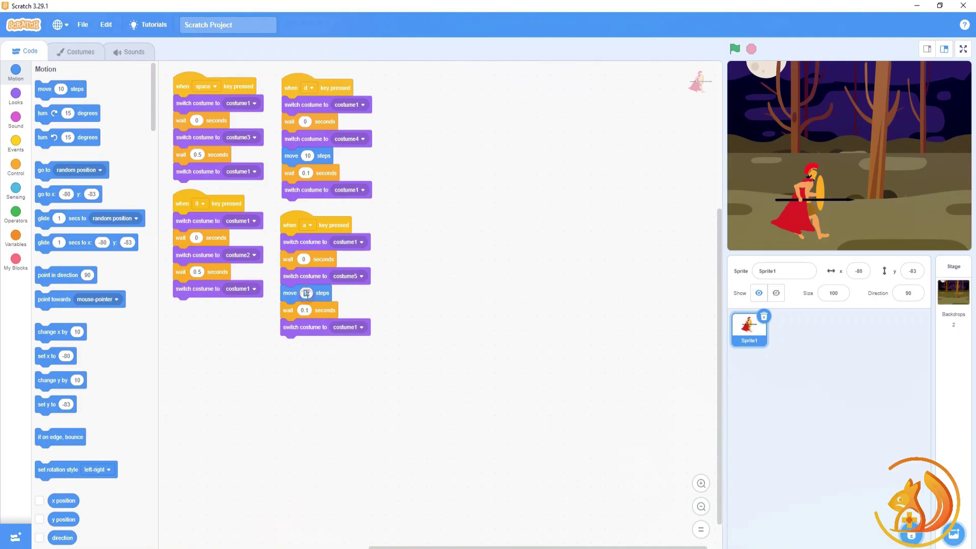
# Set the a-key script to move -10 steps and test walking backward and forward on the full-screen stage
pyautogui.press('a')
pyautogui.press('a')
pyautogui.press('a')
pyautogui.press('a')
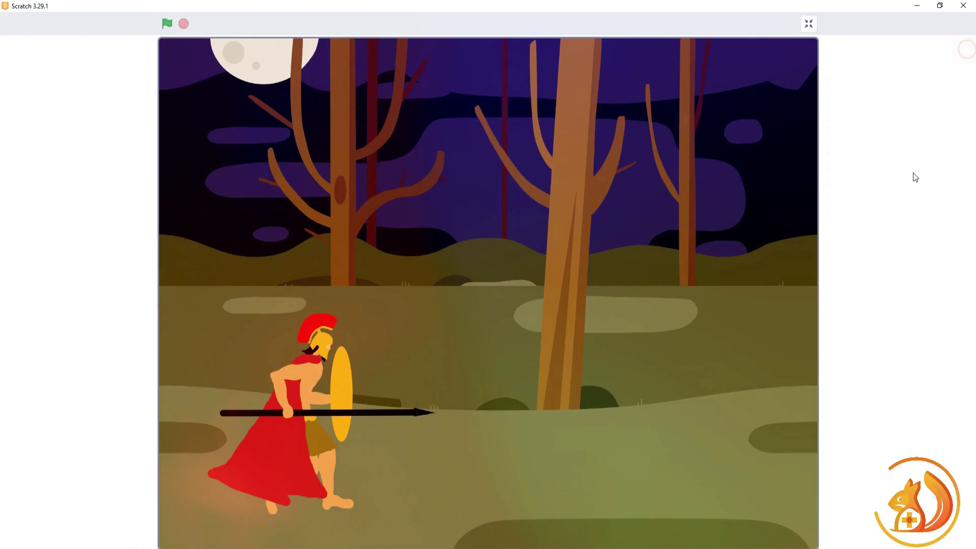
pyautogui.press('d')
pyautogui.press('d')
pyautogui.press('d')
pyautogui.press('d')
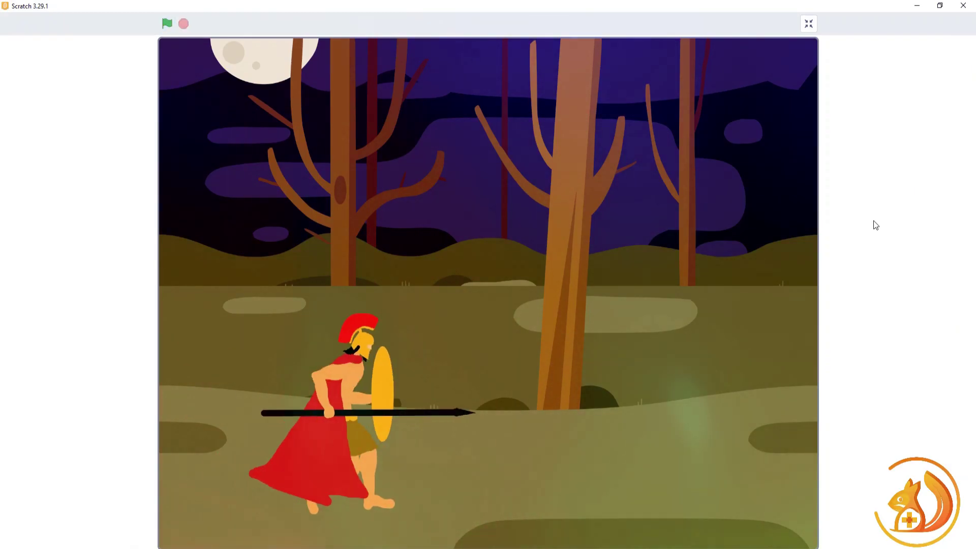
# Test the shield block combined with walking backward, and leave the full-screen stage
pyautogui.press('space')
pyautogui.press('a')
pyautogui.press('a')
pyautogui.press('a')
pyautogui.press('a')
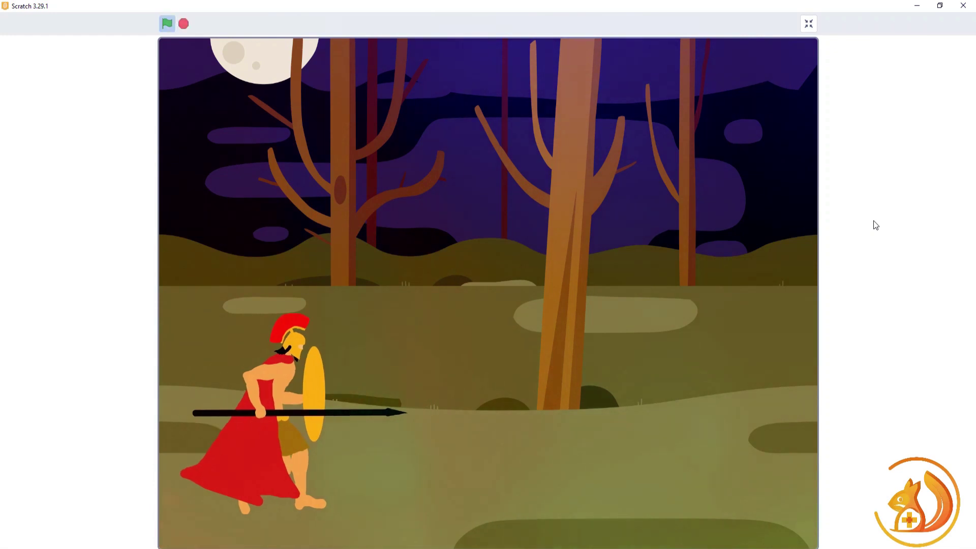
pyautogui.press('space')
pyautogui.press('a')
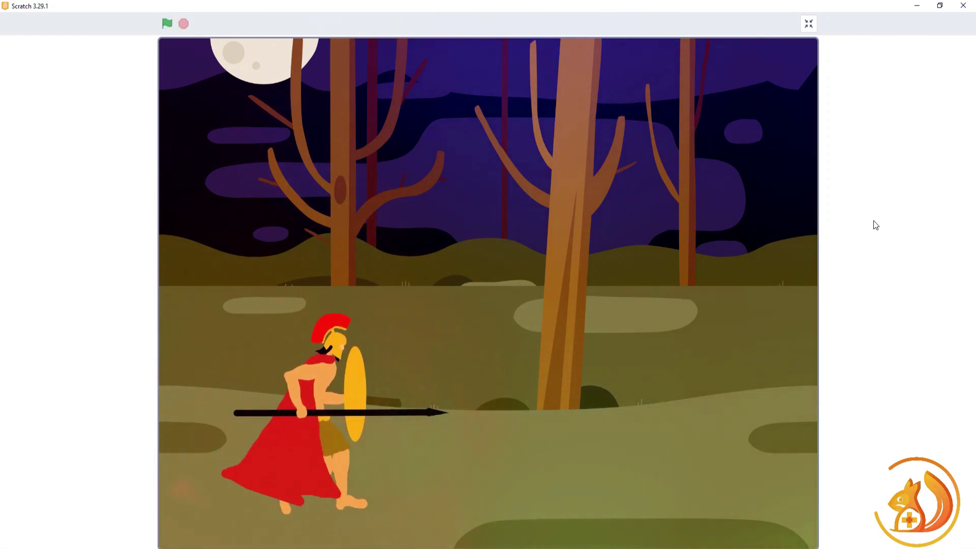
pyautogui.press('Escape')
# Arrange the a-key and d-key scripts in one column beneath the space-key and 0-key scripts
pyautogui.moveTo(290, 224); pyautogui.dragTo(179, 327)
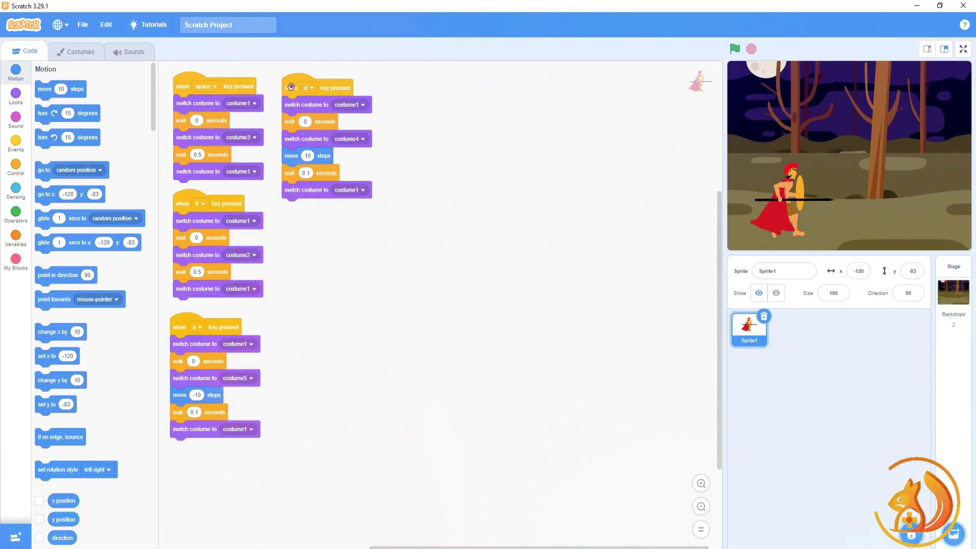
pyautogui.moveTo(291, 87); pyautogui.dragTo(179, 460)
pyautogui.scroll(-5, 179, 460)
pyautogui.scroll(6, 236, 266)
pyautogui.scroll(-4, 185, 281)
# Duplicate the d-key script and place the copy in the empty workspace beside the script column
pyautogui.rightClick(184, 294)
pyautogui.click(199, 301)
pyautogui.click(350, 147)
pyautogui.scroll(4, 349, 188)
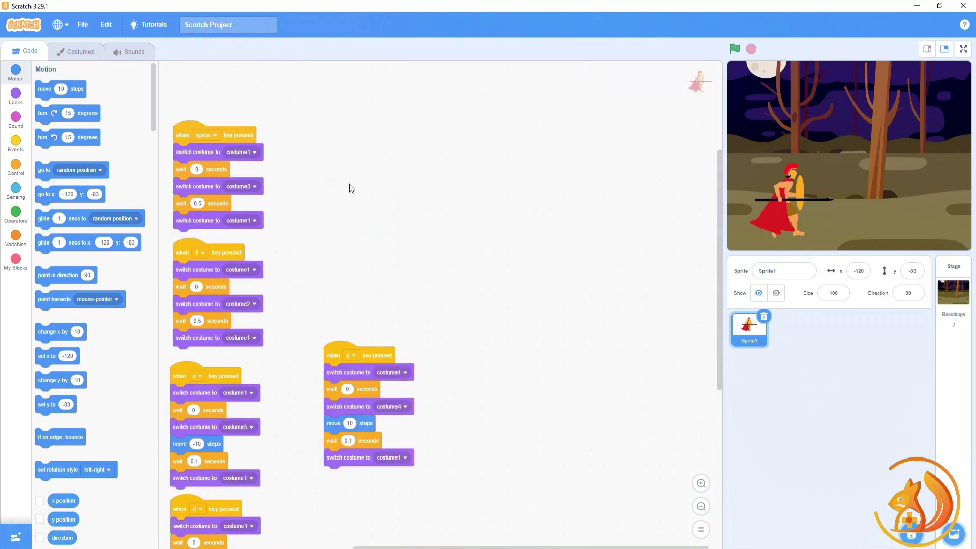
pyautogui.moveTo(340, 350); pyautogui.dragTo(522, 201)
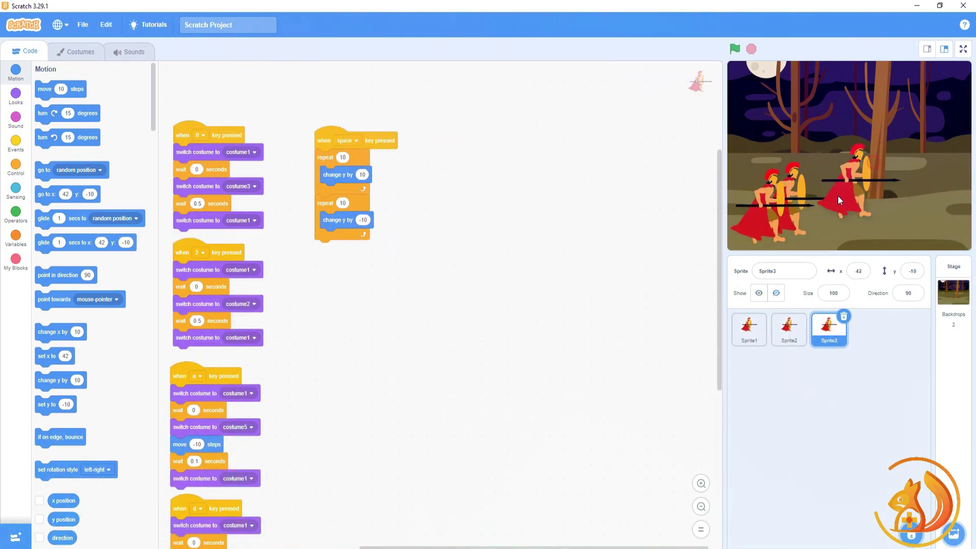
# Preview the warriors on the full-screen stage, return to Sprite1's scripts and test the 2-key script
pyautogui.click(963, 49)
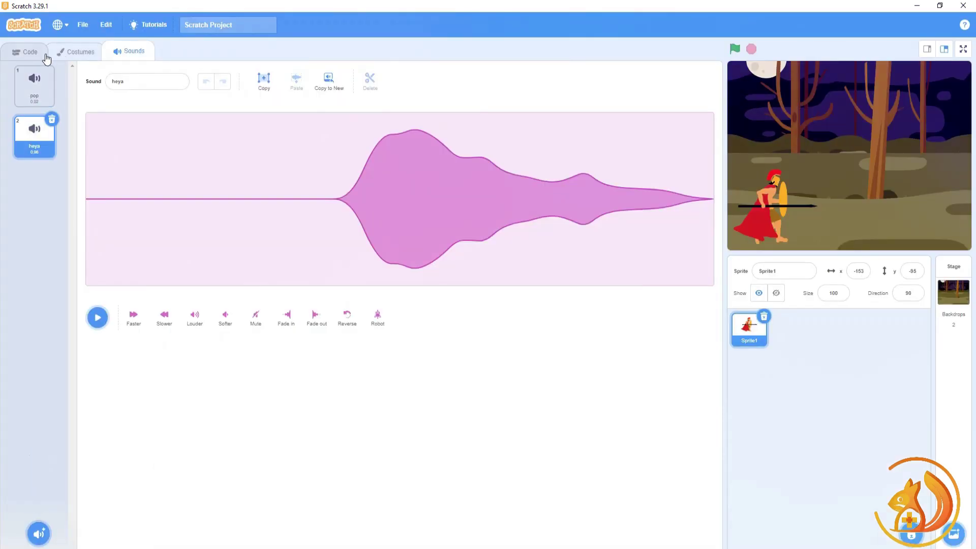
pyautogui.click(47, 58)
pyautogui.press('2')
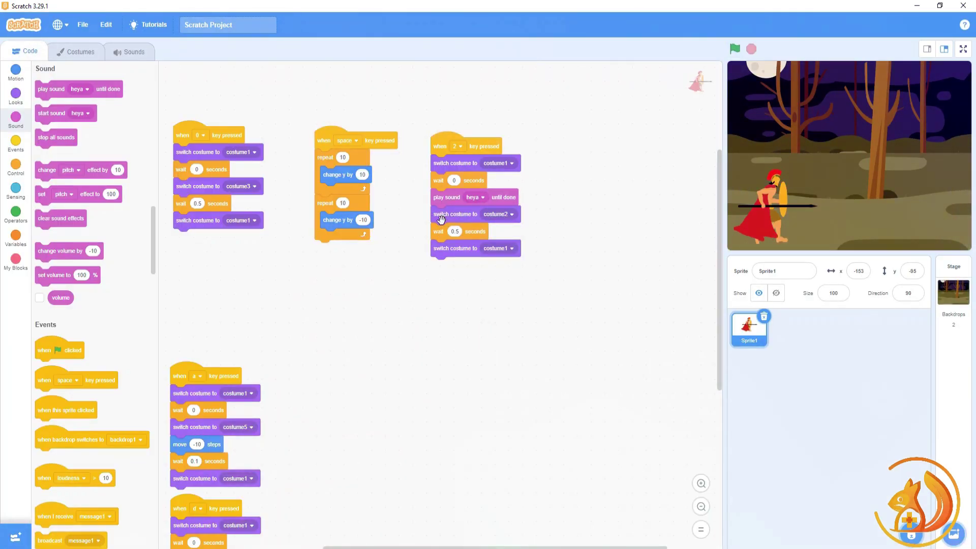
# Take the play sound heya block out of the 2-key script and attach it to a separate key-pressed event block
pyautogui.moveTo(441, 219); pyautogui.dragTo(457, 243)
pyautogui.moveTo(456, 202); pyautogui.dragTo(480, 350)
pyautogui.moveTo(456, 240); pyautogui.dragTo(440, 202)
pyautogui.moveTo(47, 381); pyautogui.dragTo(561, 142)
pyautogui.moveTo(495, 348); pyautogui.dragTo(588, 162)
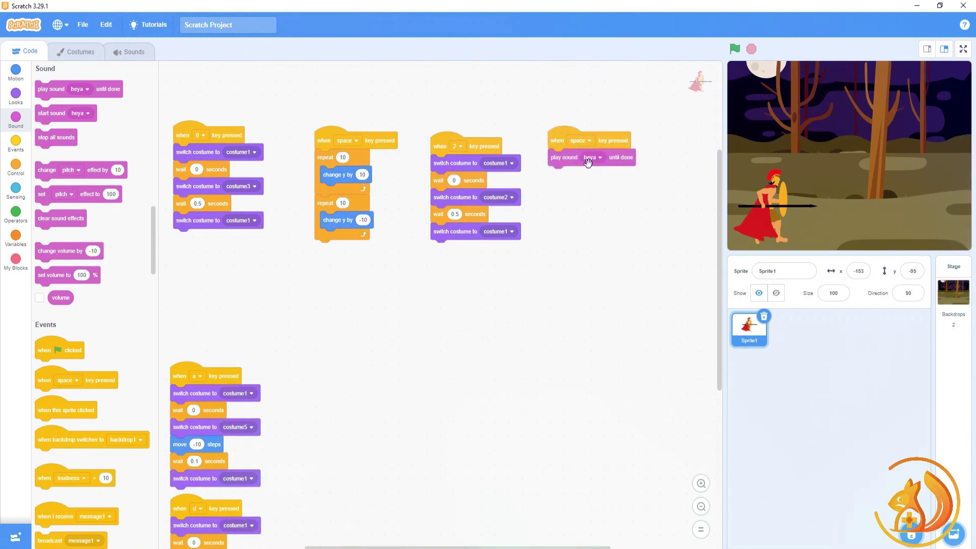
# Set the heya sound script's trigger key to 2 and test it several times
pyautogui.click(580, 140)
pyautogui.click(573, 273)
pyautogui.press('2')
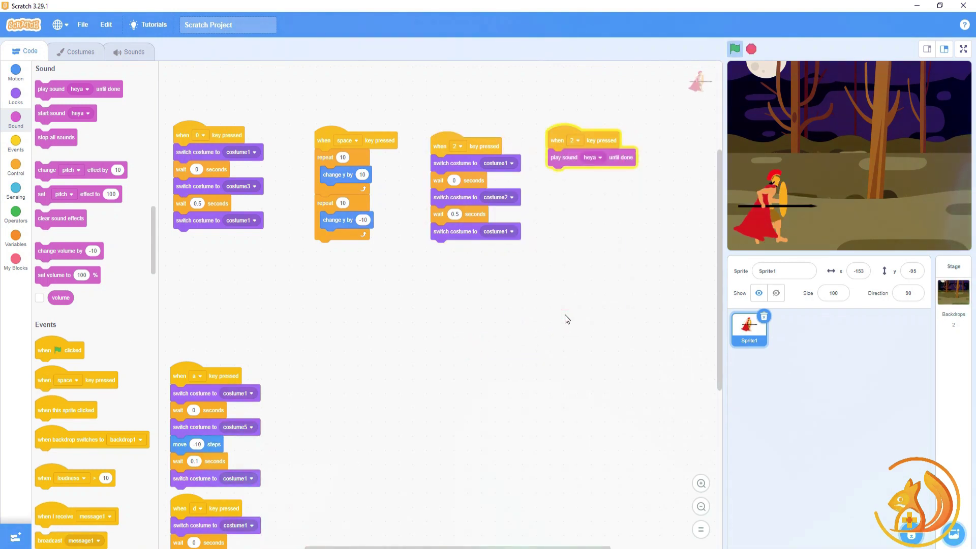
pyautogui.press('2')
pyautogui.press('2')
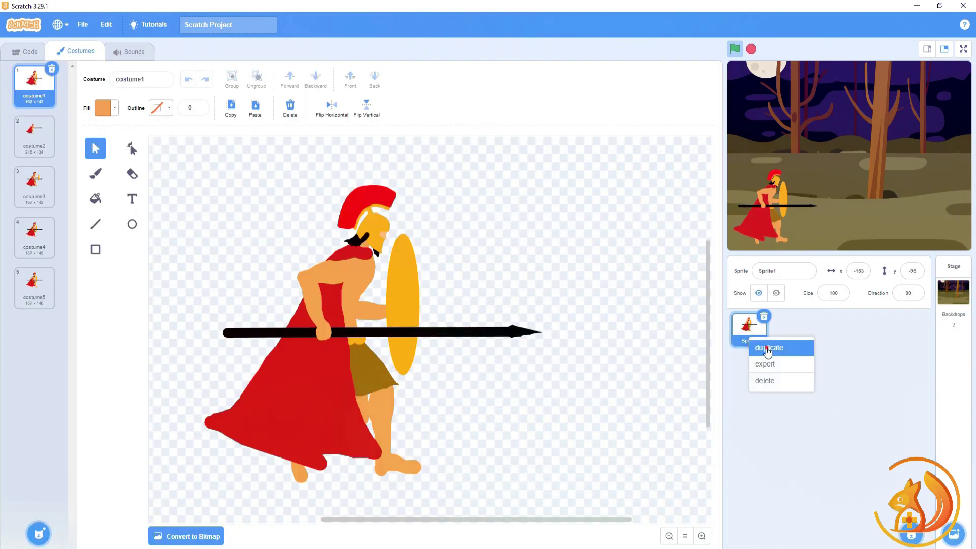
# Duplicate Sprite1, flip the copy's costume1 and costume2 horizontally, and view the two facing warriors on the full-screen stage
pyautogui.click(777, 346)
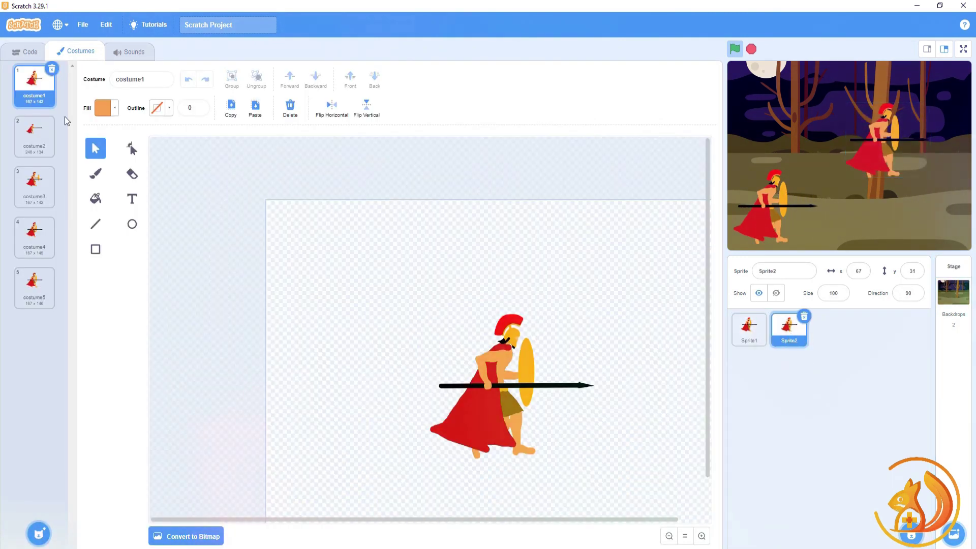
pyautogui.click(331, 110)
pyautogui.click(331, 110)
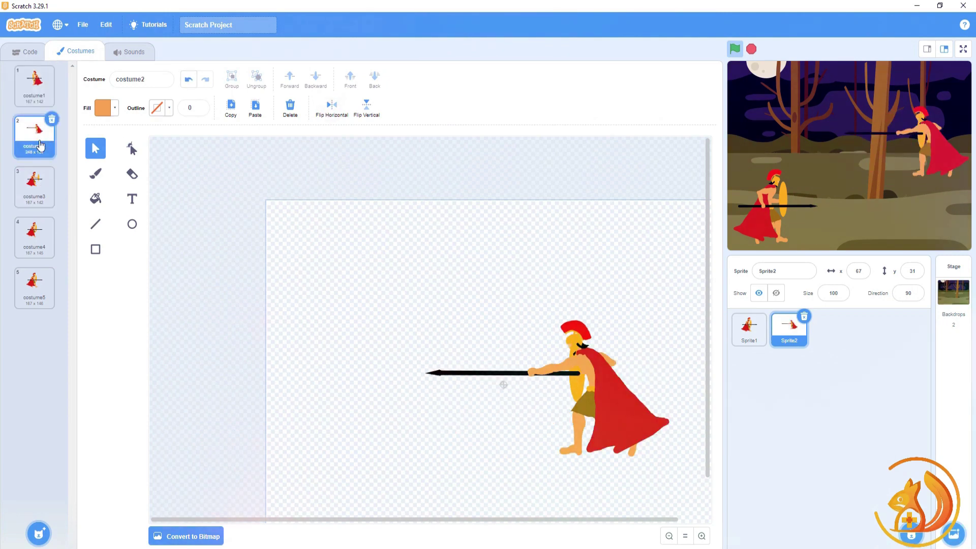
pyautogui.click(37, 192)
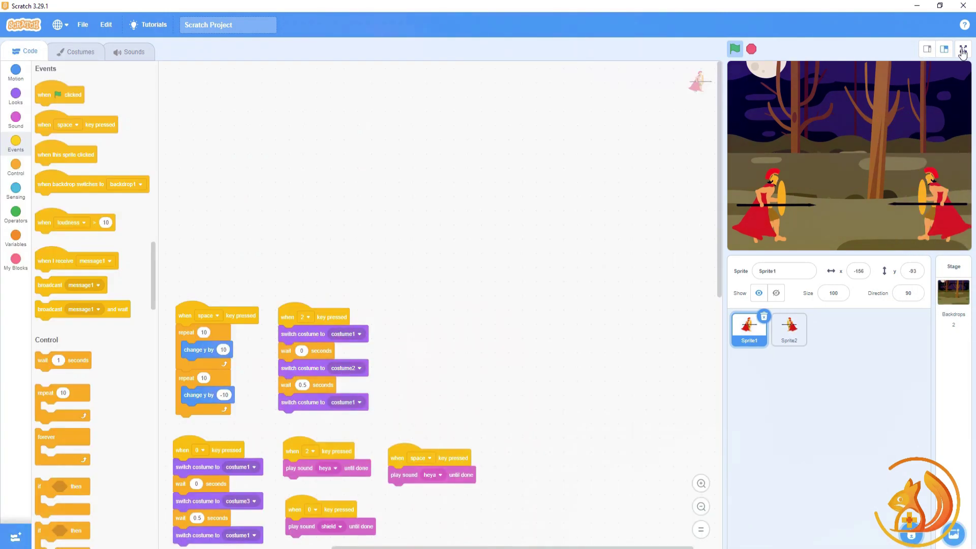
pyautogui.click(961, 49)
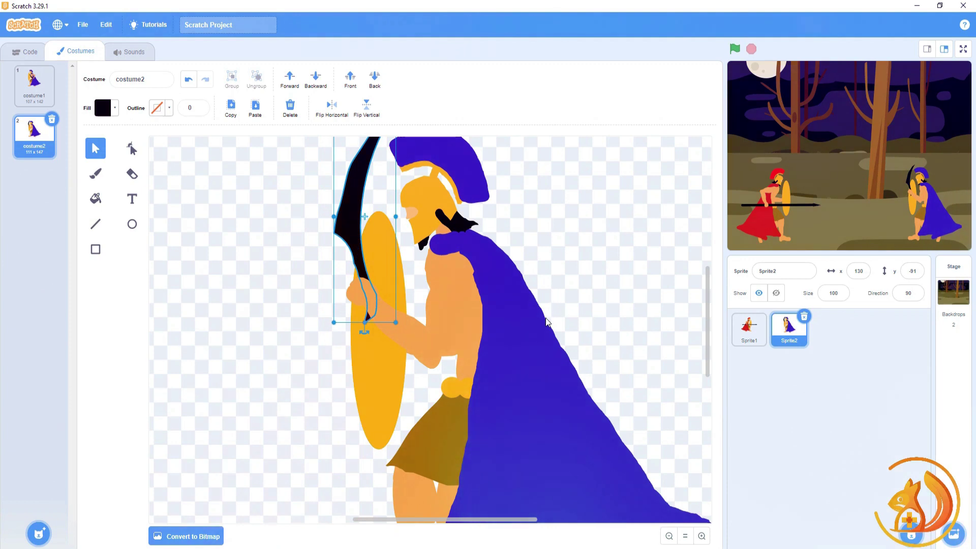
# Reposition the blue warrior's sword-arm pieces in costume2, bringing the upper arm across the shield and the forearm upward in front of it
pyautogui.moveTo(416, 369); pyautogui.dragTo(385, 340)
pyautogui.moveTo(445, 308); pyautogui.dragTo(412, 283)
pyautogui.moveTo(409, 334); pyautogui.dragTo(367, 268)
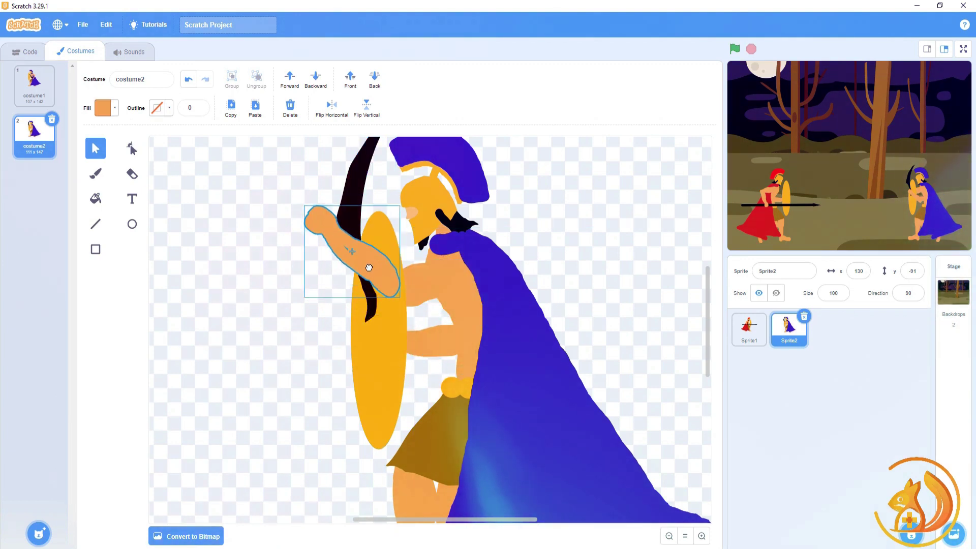
pyautogui.click(431, 285)
pyautogui.click(289, 82)
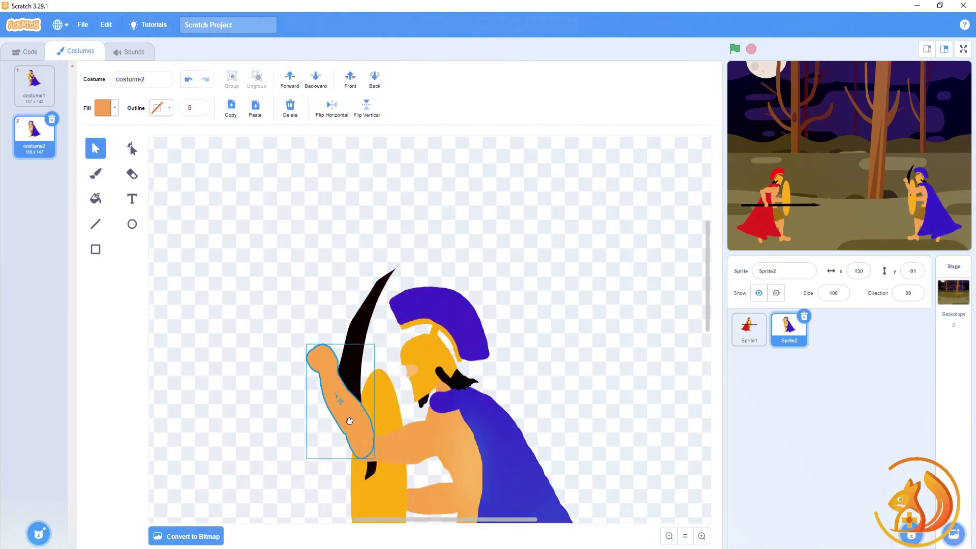
# Rotate and place the sword in costume2 so the raised hand holds it above the helmet
pyautogui.moveTo(293, 450); pyautogui.dragTo(367, 308)
pyautogui.scroll(-2, 603, 345)
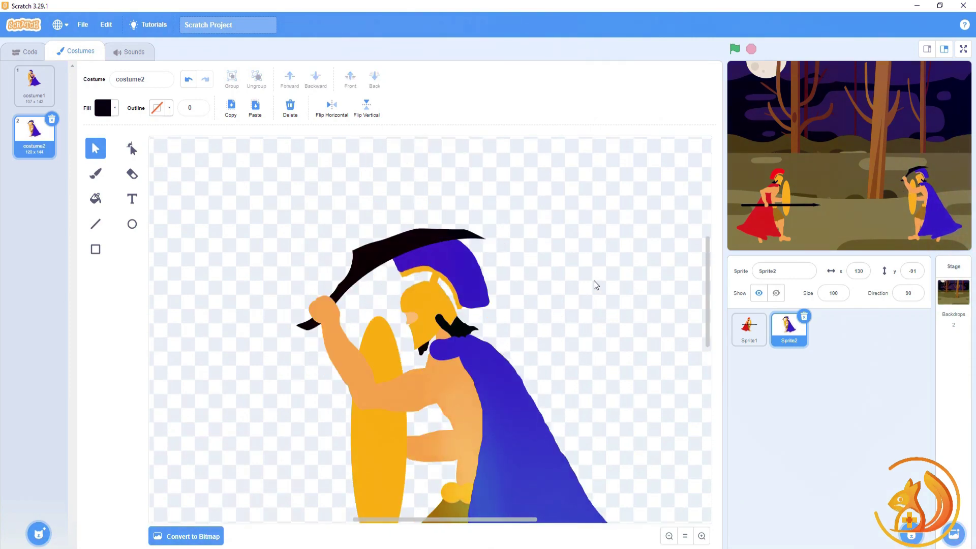
pyautogui.scroll(-2, 366, 261)
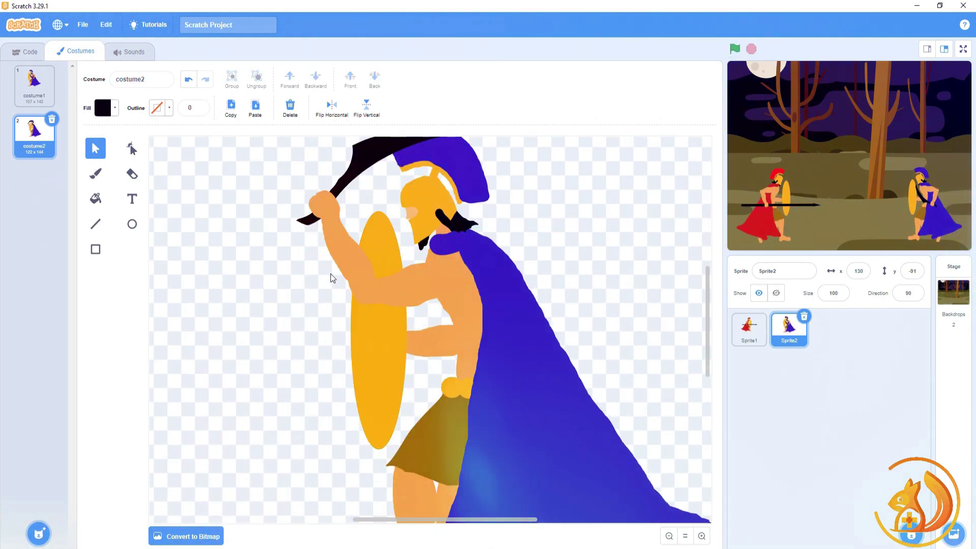
# Duplicate Sprite2's costume2 and select the upper arm in the copy for reposing
pyautogui.rightClick(34, 133)
pyautogui.click(51, 142)
pyautogui.click(341, 288)
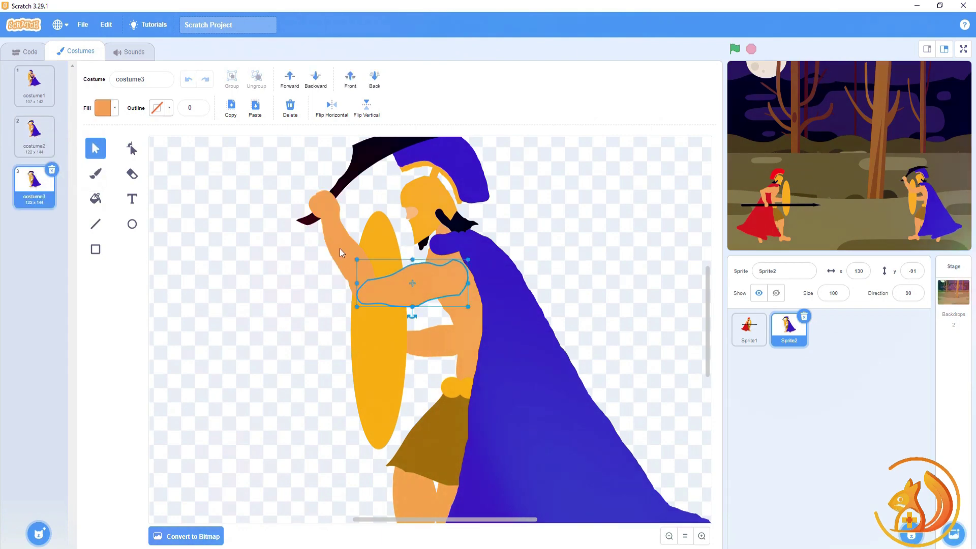
# Return to Sprite2's scripts and test its 0-key shield script and 2-key attack script
pyautogui.click(26, 51)
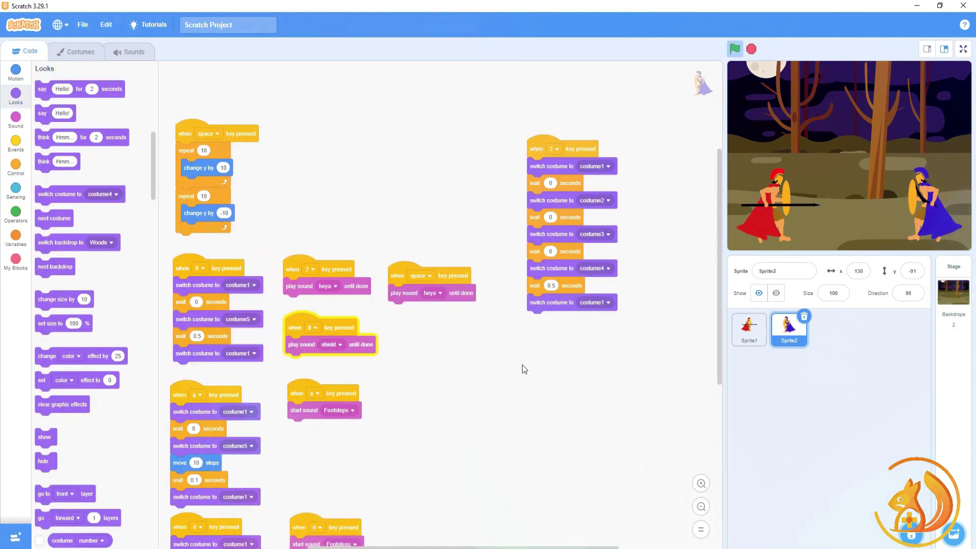
pyautogui.press('0')
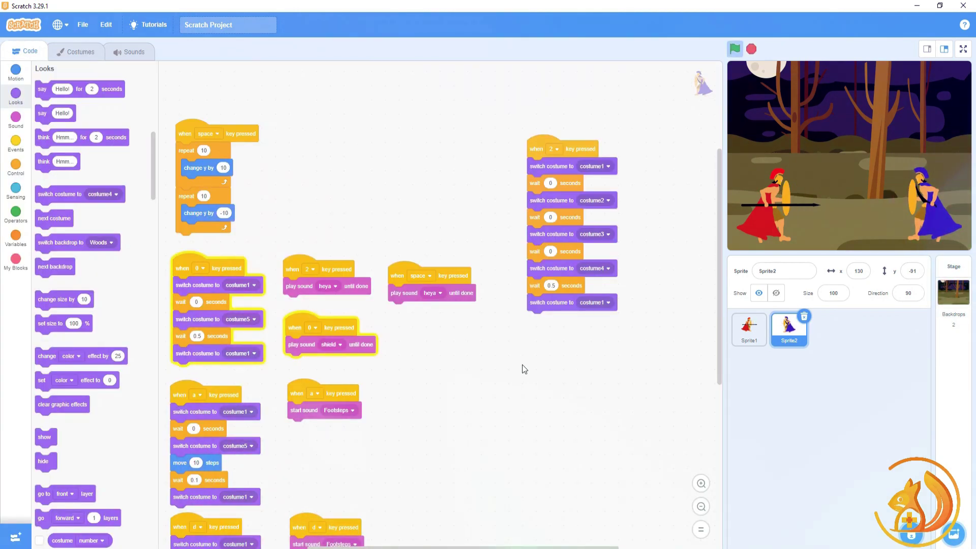
pyautogui.press('2')
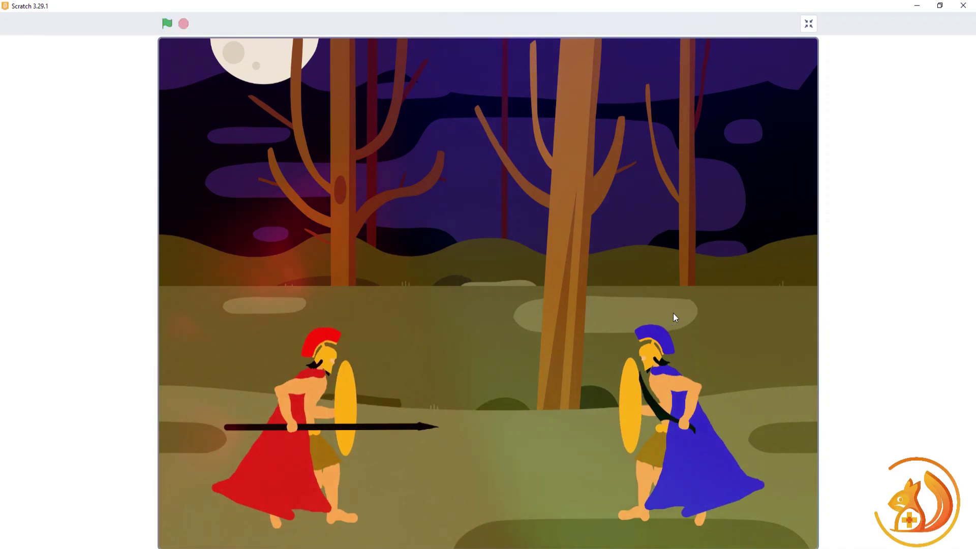
# Play-test on the full-screen stage by walking the two warriors toward each other and making the blue swordsman attack
pyautogui.press('d')
pyautogui.press('d')
pyautogui.press('d')
pyautogui.press('d')
pyautogui.press('Left')
pyautogui.press('Left')
pyautogui.press('Left')
pyautogui.press('Left')
pyautogui.press('Up')
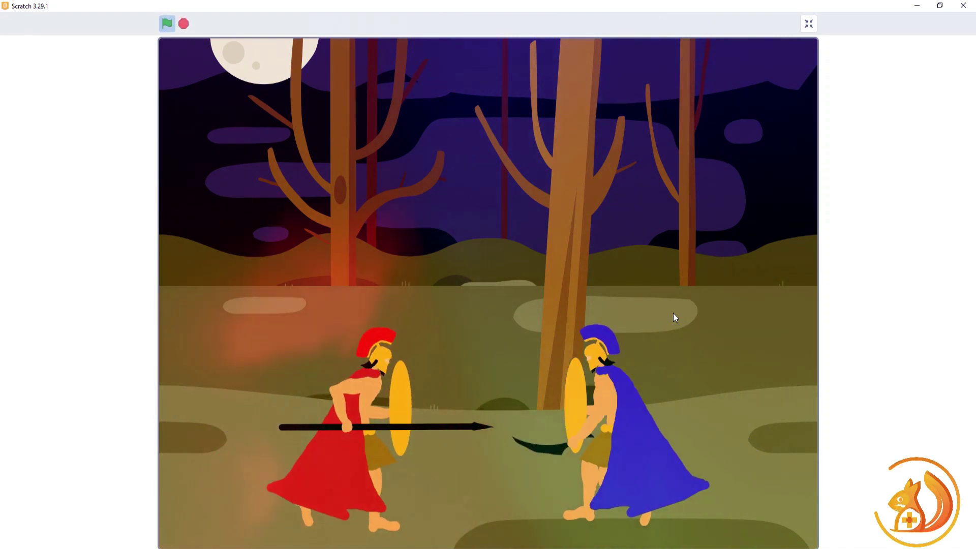